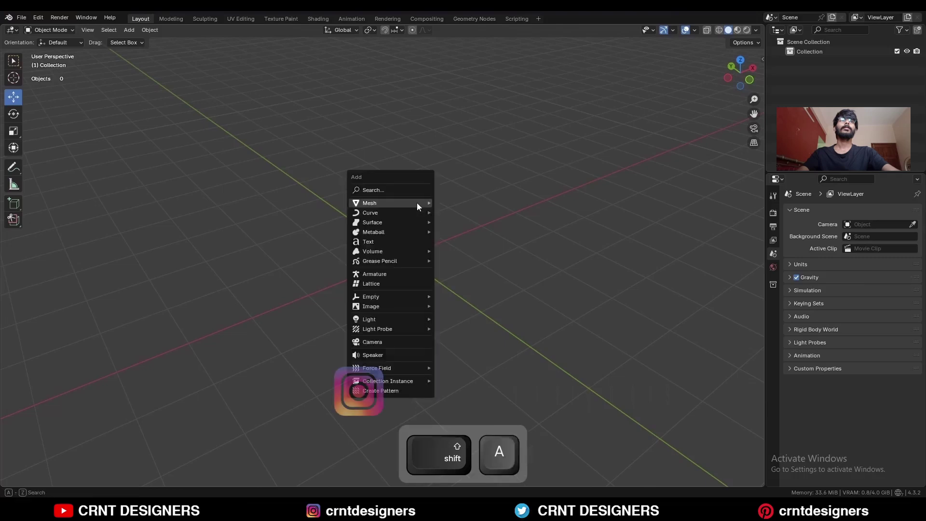
# - Add a cube and scale it to 0.7 in X and Y, leaving its height at full scale
pyautogui.moveTo(413, 202)
pyautogui.click(466, 212)
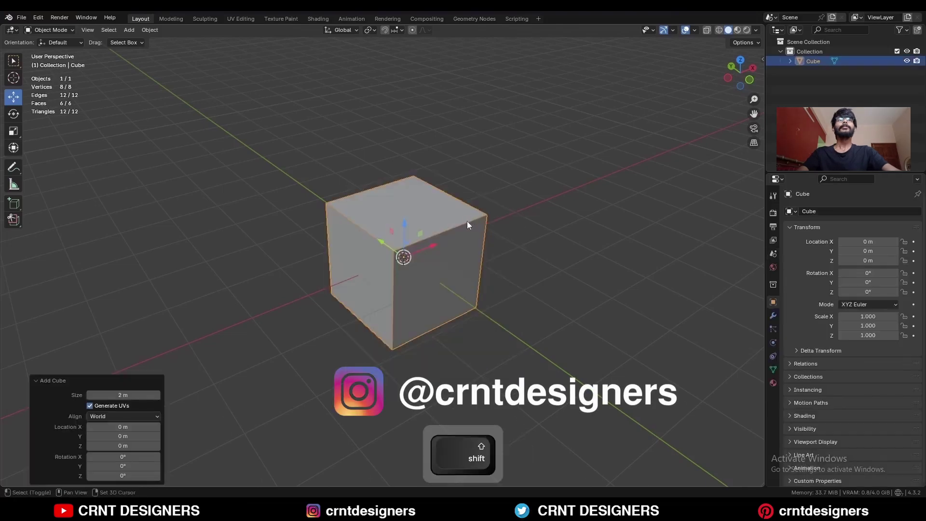
pyautogui.press('s')
pyautogui.hotkey('shift', 'z')
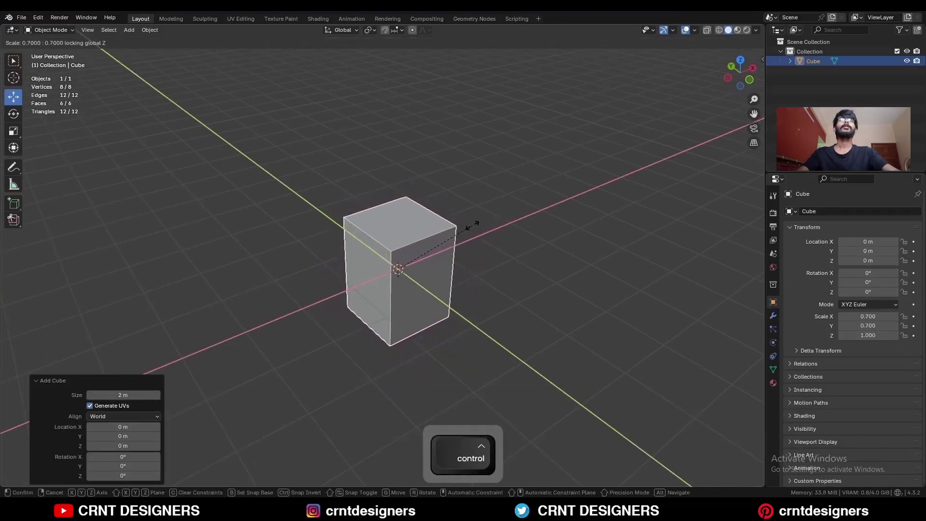
pyautogui.keyDown('ctrl'); pyautogui.click(484, 257); pyautogui.keyUp('ctrl')
# - Raise the cube 1 m along Z so it stands on the ground plane, and apply its scale
pyautogui.press('KP_3')
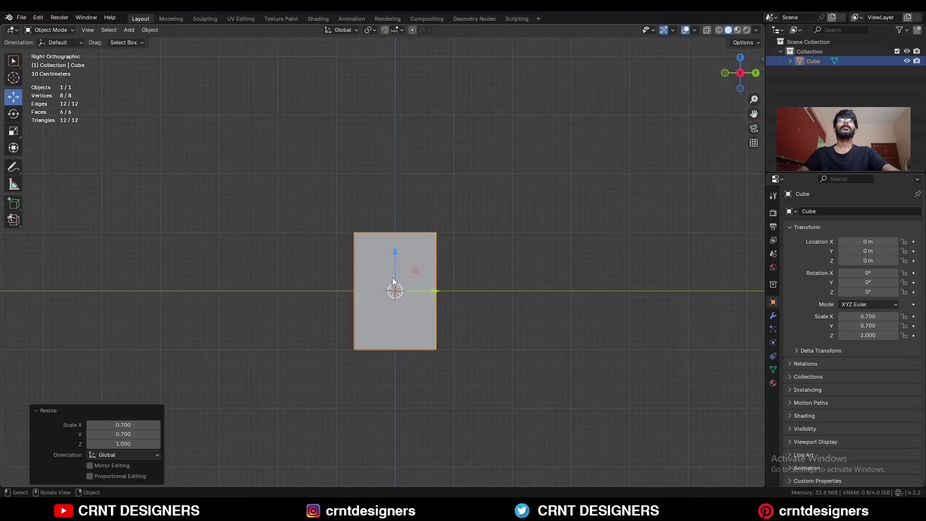
pyautogui.keyDown('ctrl'); pyautogui.moveTo(397, 260); pyautogui.dragTo(400, 200); pyautogui.keyUp('ctrl')
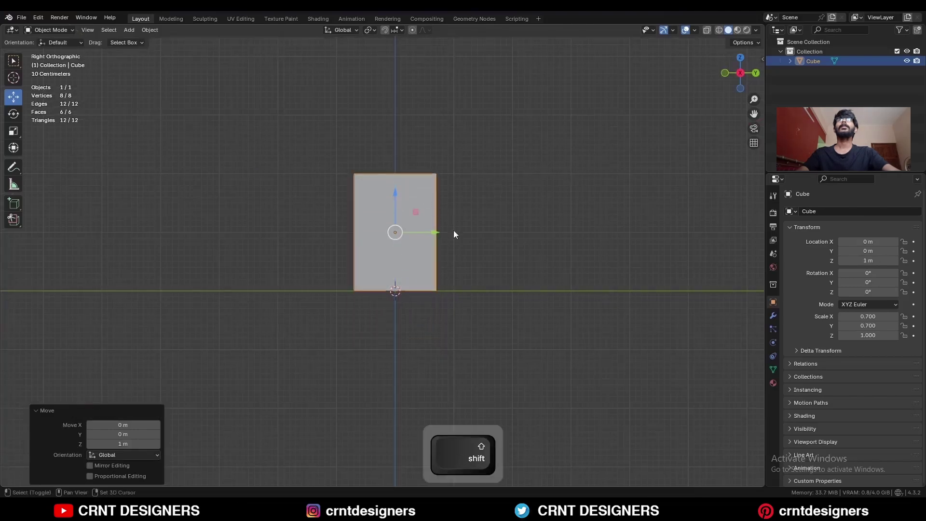
pyautogui.keyDown('shift'); pyautogui.moveTo(448, 245); pyautogui.dragTo(449, 295, button='middle'); pyautogui.keyUp('shift')
pyautogui.hotkey('ctrl', 'a')
pyautogui.click(450, 219)
# - Bevel the cube's four vertical edges about 0.276 m wide with one segment, giving the body an octagonal outline
pyautogui.press('Tab')
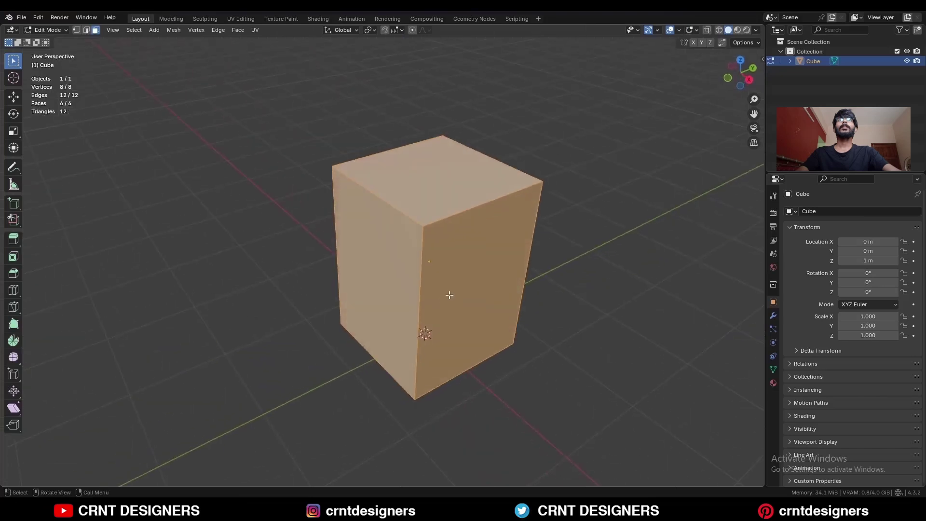
pyautogui.click(557, 243)
pyautogui.keyDown('shift'); pyautogui.moveTo(549, 253); pyautogui.dragTo(521, 244, button='middle'); pyautogui.keyUp('shift')
pyautogui.press('2')
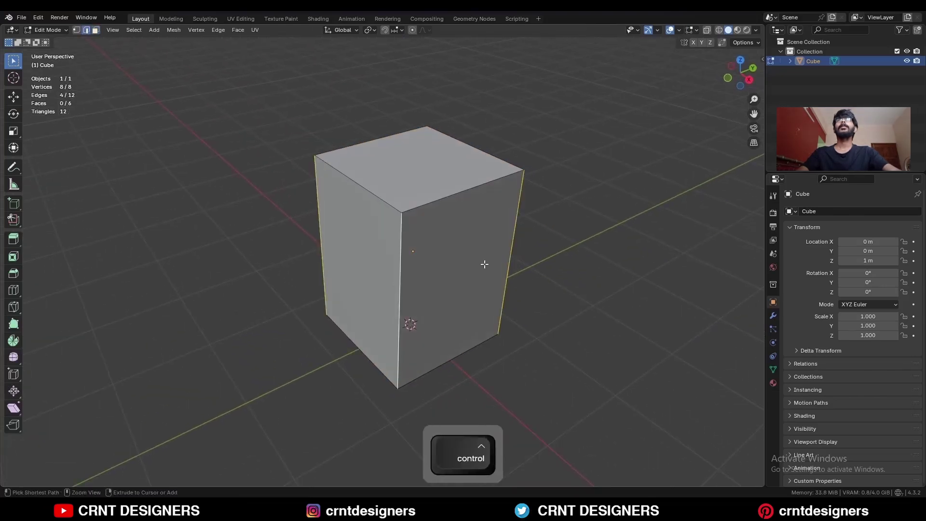
pyautogui.hotkey('ctrl', 'b')
pyautogui.click(509, 275)
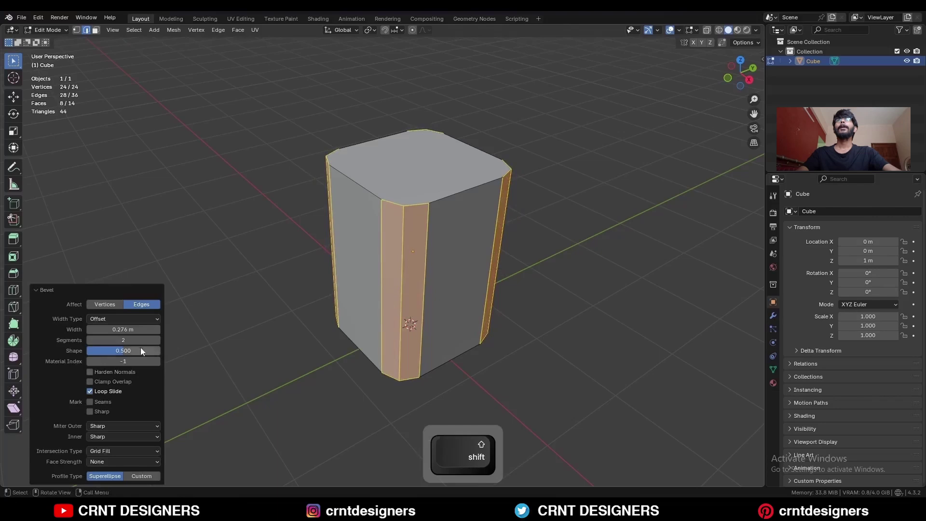
pyautogui.click(90, 340)
pyautogui.click(487, 272)
# - Bevel all eight vertical edges of the octagonal body narrowly with two segments
pyautogui.moveTo(470, 290); pyautogui.dragTo(461, 274, button='middle')
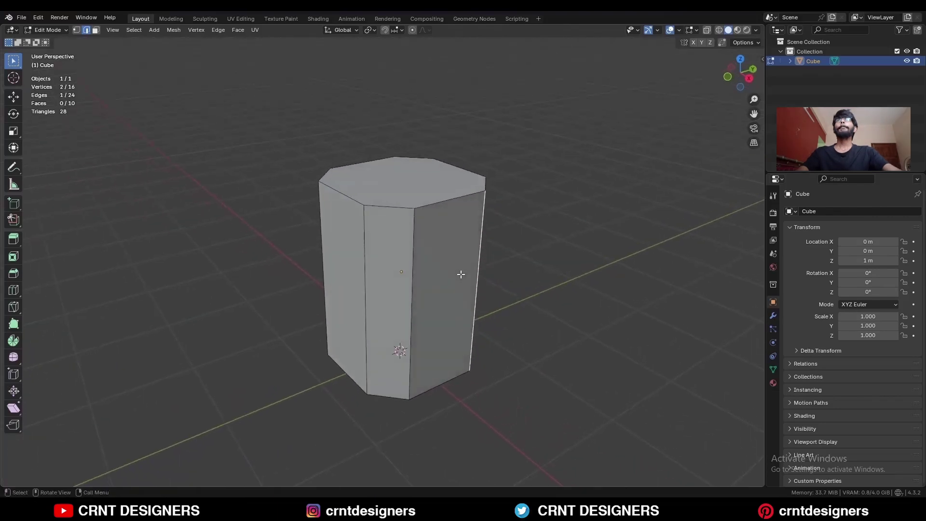
pyautogui.keyDown('ctrl'); pyautogui.keyDown('alt'); pyautogui.keyDown('shift'); pyautogui.click(411, 292); pyautogui.keyUp('shift'); pyautogui.keyUp('alt'); pyautogui.keyUp('ctrl')
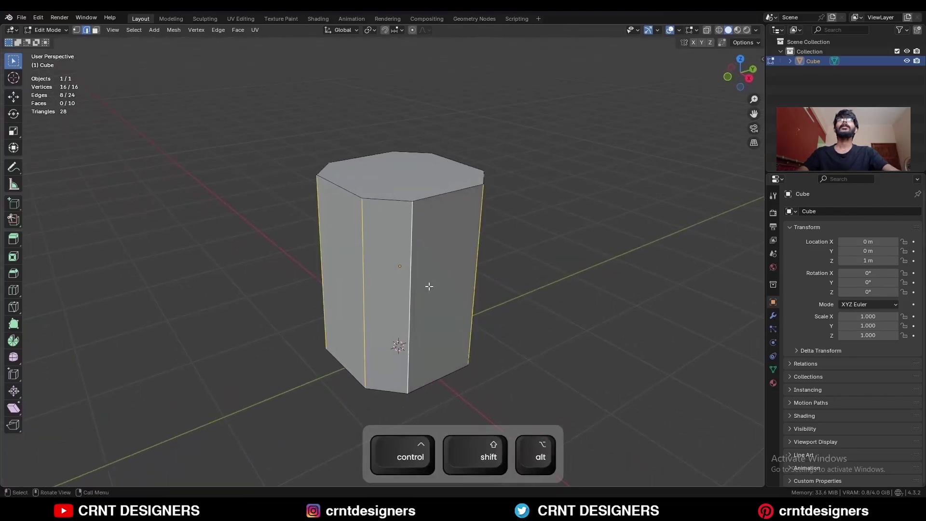
pyautogui.hotkey('ctrl', 'b')
pyautogui.click(467, 282)
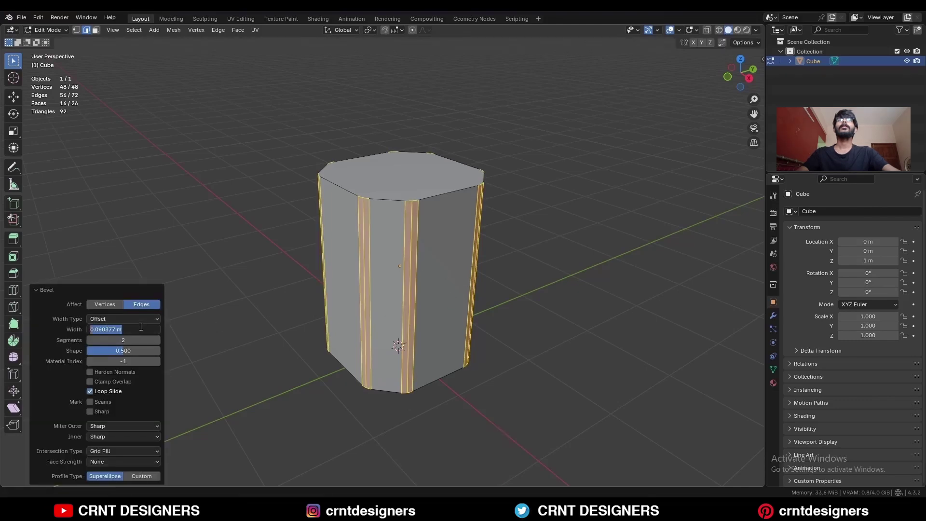
pyautogui.write('5')
pyautogui.click(80, 345)
pyautogui.click(509, 248)
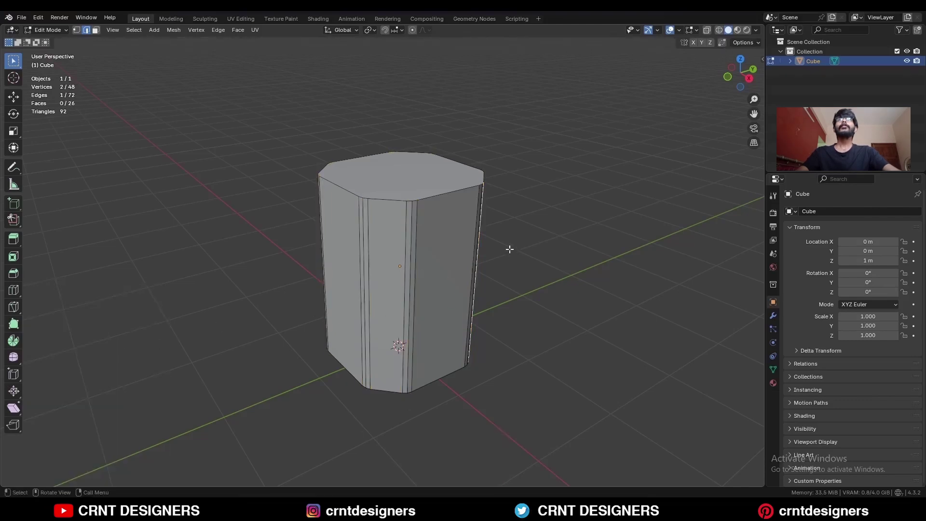
# - Lower the body's top face to about 1.6 m and bevel its outline 0.0425 m with two segments
pyautogui.press('3')
pyautogui.scroll(2, 425, 206)
pyautogui.click(422, 193)
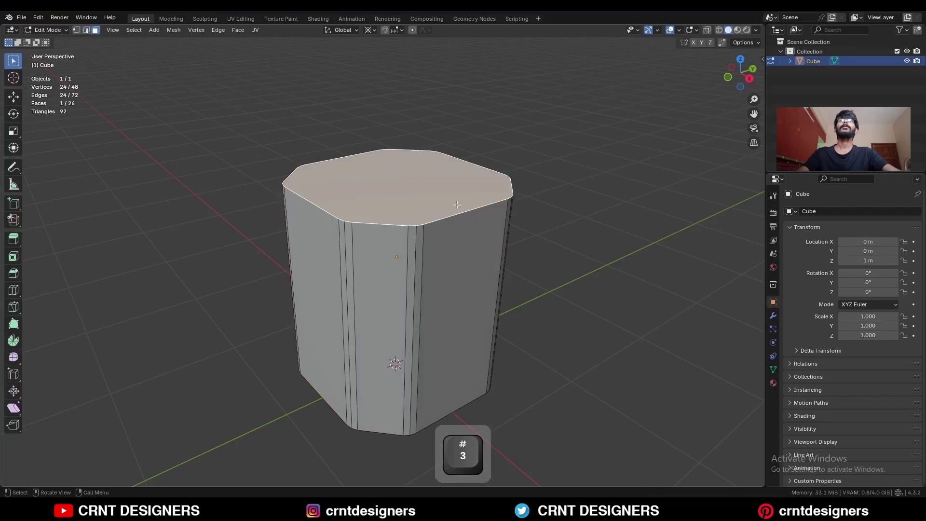
pyautogui.hotkey('ctrl', 'b')
pyautogui.click(488, 214)
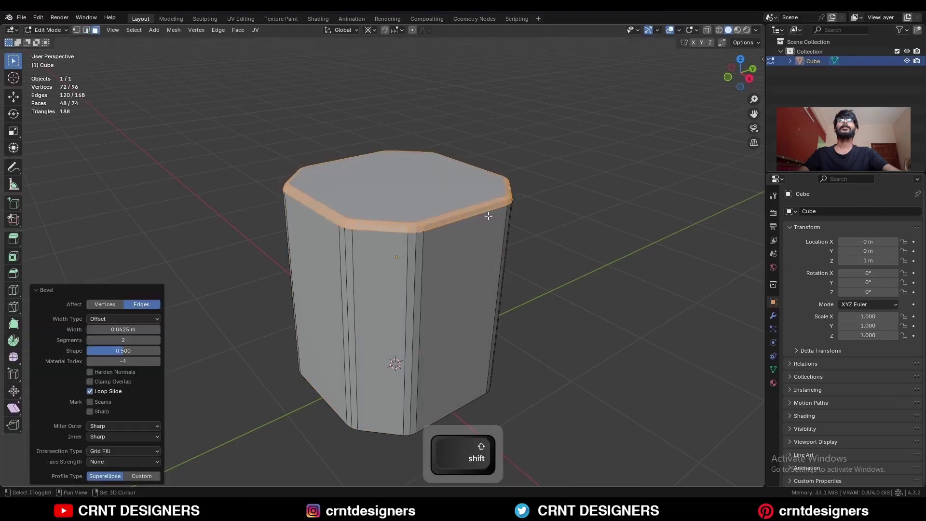
pyautogui.click(535, 217)
# - Add a second cube, raise it to the centre of the body's top face at about 1.6 m, and scale it to 0.2
pyautogui.moveTo(432, 256); pyautogui.dragTo(390, 259, button='middle')
pyautogui.press('Tab')
pyautogui.press('KP_1')
pyautogui.hotkey('shift', 'a')
pyautogui.moveTo(497, 180)
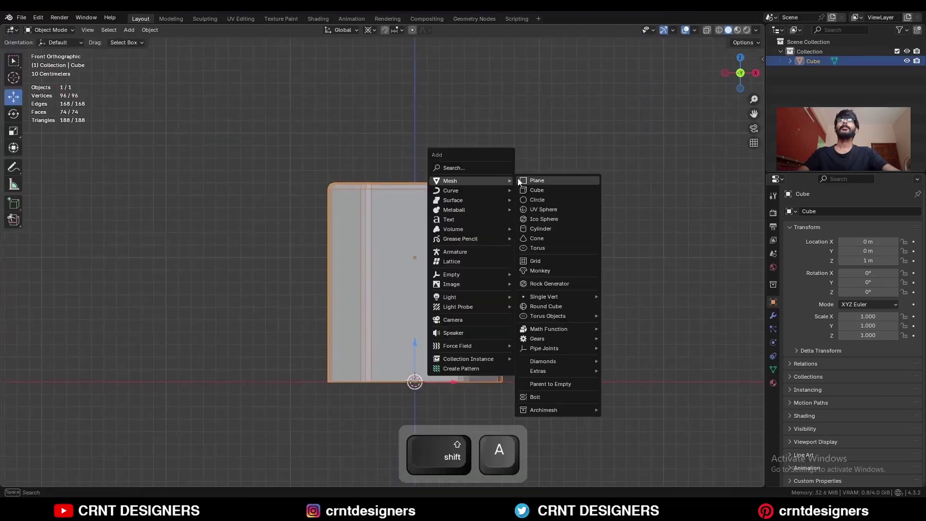
pyautogui.click(536, 190)
pyautogui.moveTo(413, 340); pyautogui.dragTo(429, 142)
pyautogui.press('s')
pyautogui.click(497, 198)
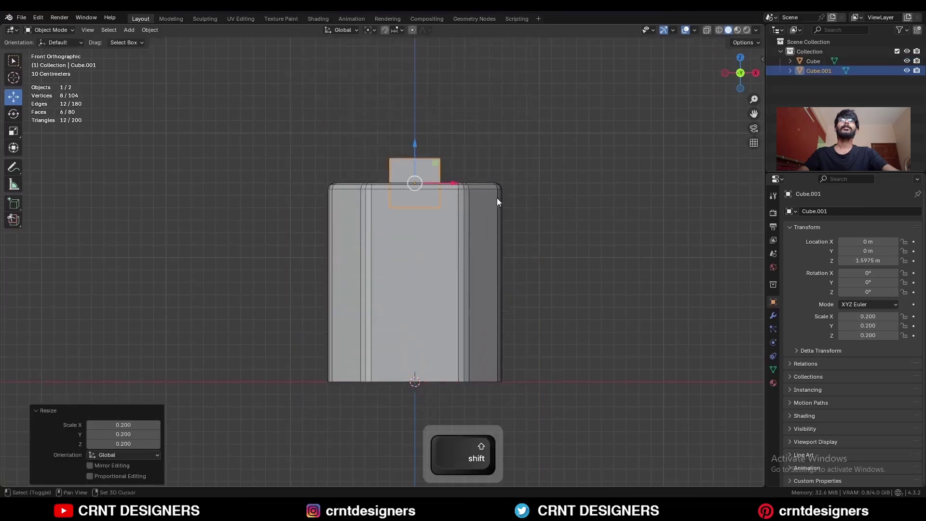
# - Taper the small cube by narrowing its lower vertices along X to about 70% of the top width
pyautogui.scroll(4, 497, 202)
pyautogui.press('Tab')
pyautogui.hotkey('alt', 'z')
pyautogui.press('1')
pyautogui.moveTo(458, 307); pyautogui.dragTo(298, 250)
pyautogui.hotkey('ctrl', 'z')
pyautogui.press('s')
pyautogui.press('x')
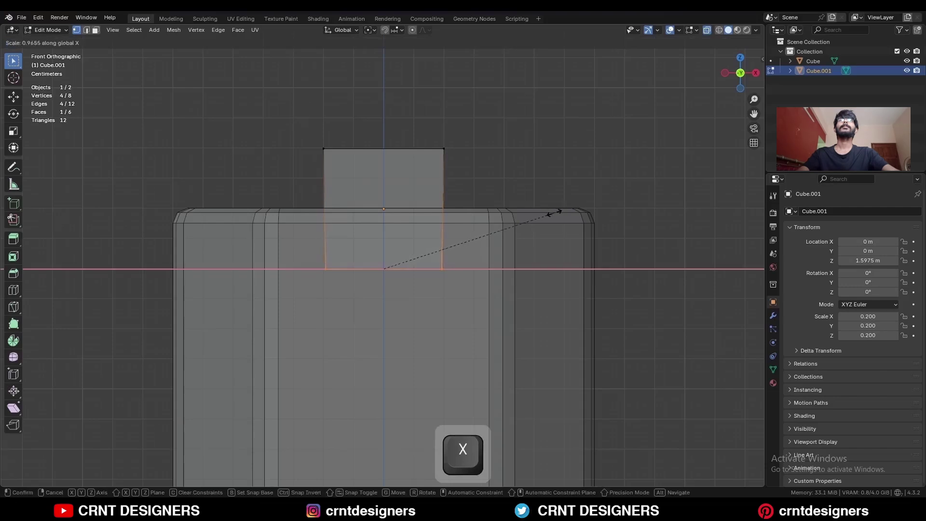
pyautogui.press('ctrl')
pyautogui.click(514, 224)
# - Widen the whole tapered block along X by a factor of about 1.3 and rotate it 90° about Z
pyautogui.press('a')
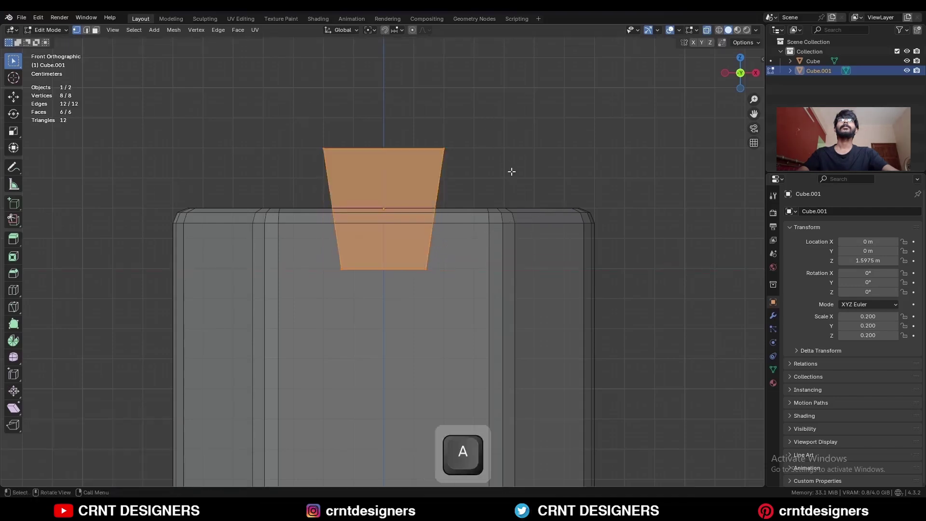
pyautogui.press('s')
pyautogui.press('x')
pyautogui.press('ctrl')
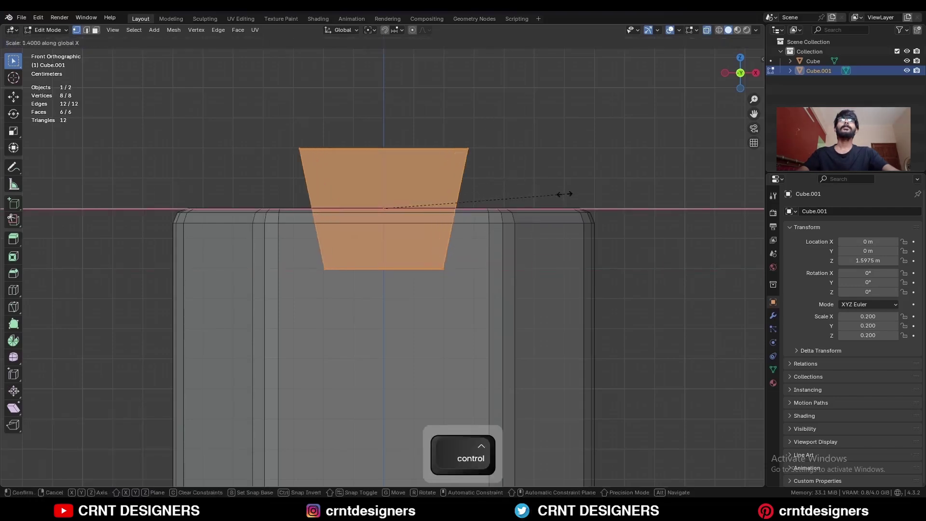
pyautogui.click(554, 192)
pyautogui.hotkey('alt', 'z')
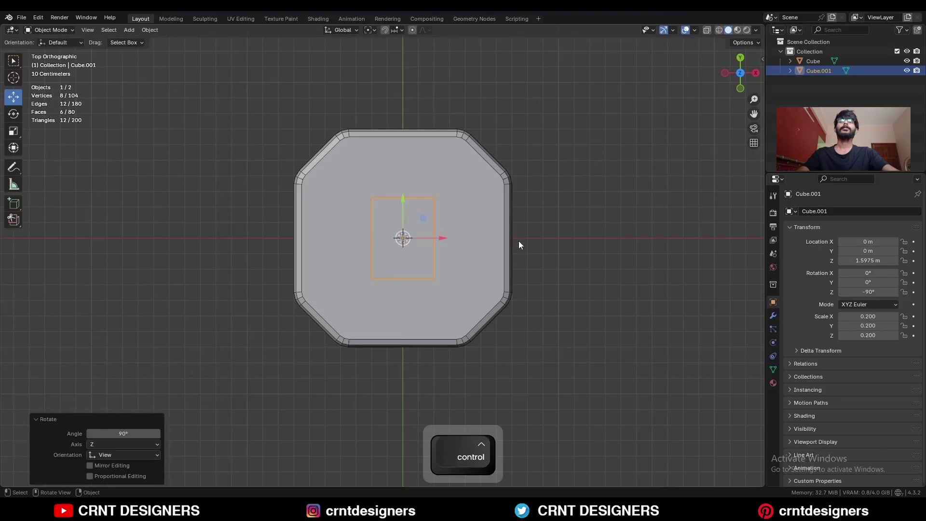
# - Stretch the tapered block along X by about 4.56 so it extends past both sides of the body
pyautogui.press('s')
pyautogui.press('x')
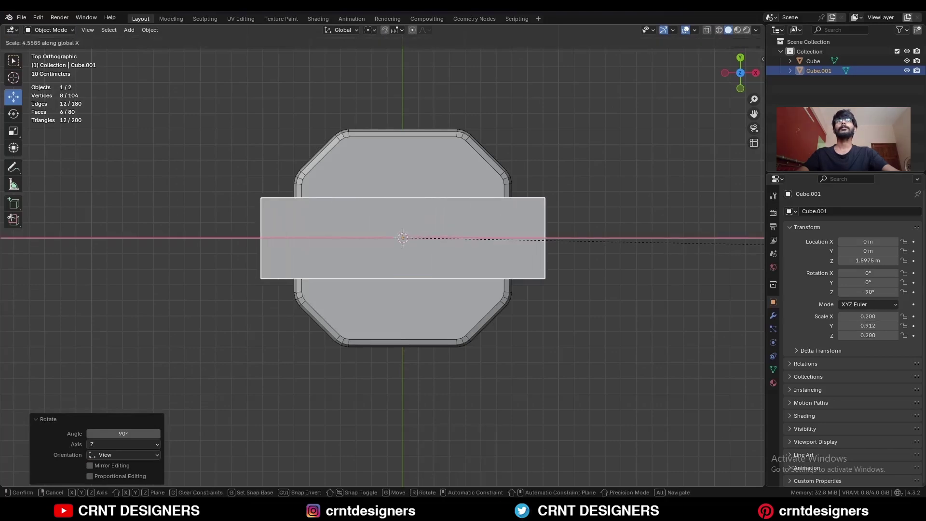
pyautogui.click(925, 244)
# - Cut a slot across the top of the body with the tapered block using a Boolean Difference
pyautogui.moveTo(575, 240); pyautogui.dragTo(445, 243, button='middle')
pyautogui.keyDown('shift'); pyautogui.click(444, 246); pyautogui.keyUp('shift')
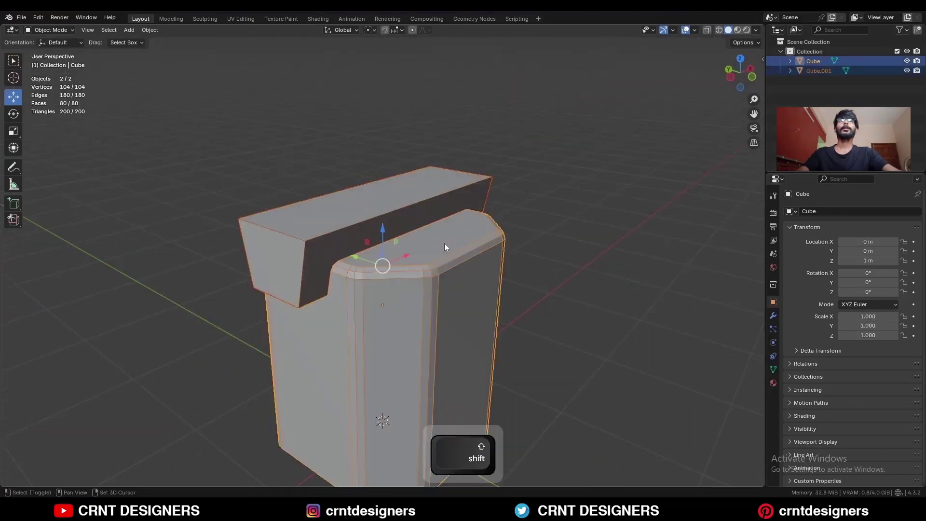
pyautogui.hotkey('shift', 'q')
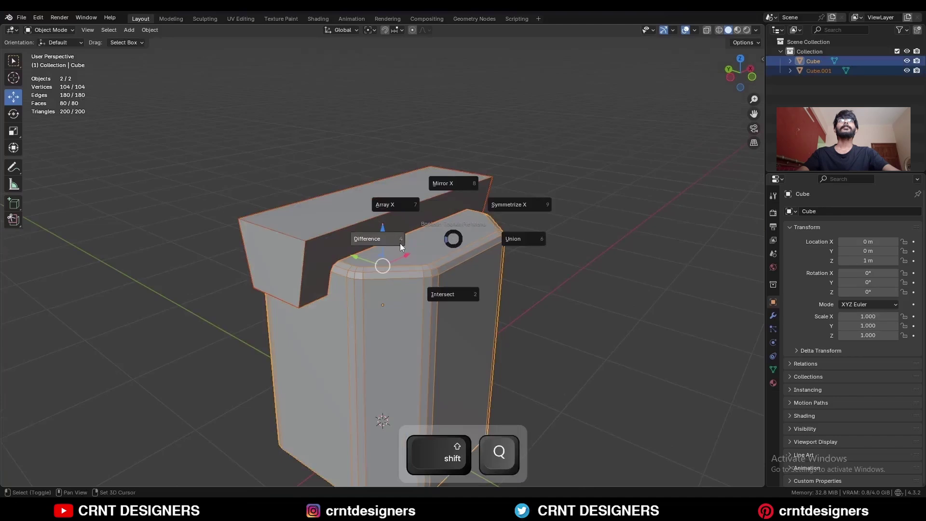
pyautogui.click(395, 240)
pyautogui.click(554, 180)
# - Duplicate the slot cutter in place and rotate the copy 90° about Z
pyautogui.click(467, 170)
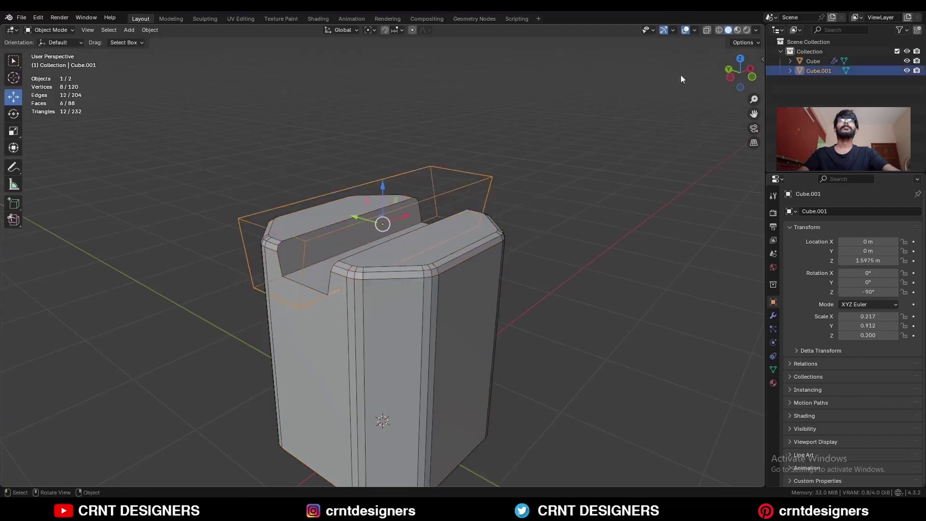
pyautogui.press('KP_7')
pyautogui.hotkey('shift', 'd')
pyautogui.rightClick(506, 129)
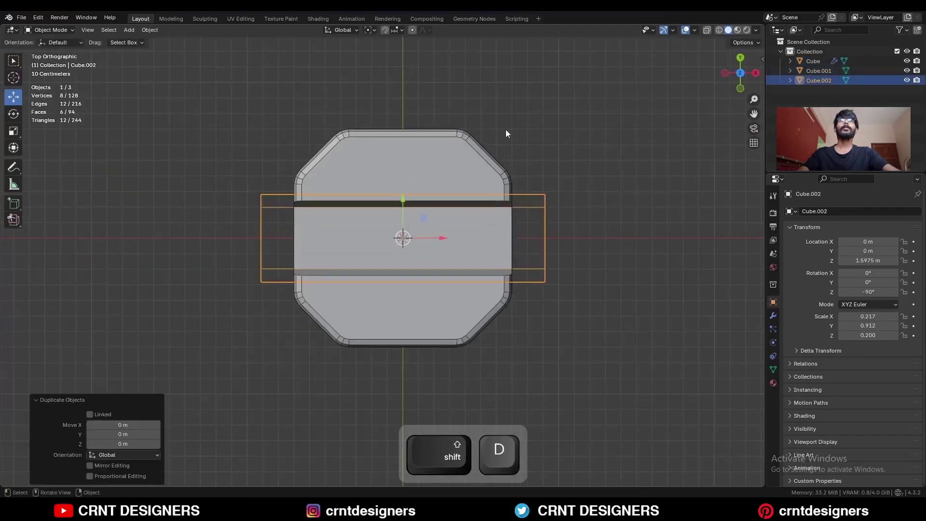
pyautogui.press('r')
pyautogui.click(453, 302)
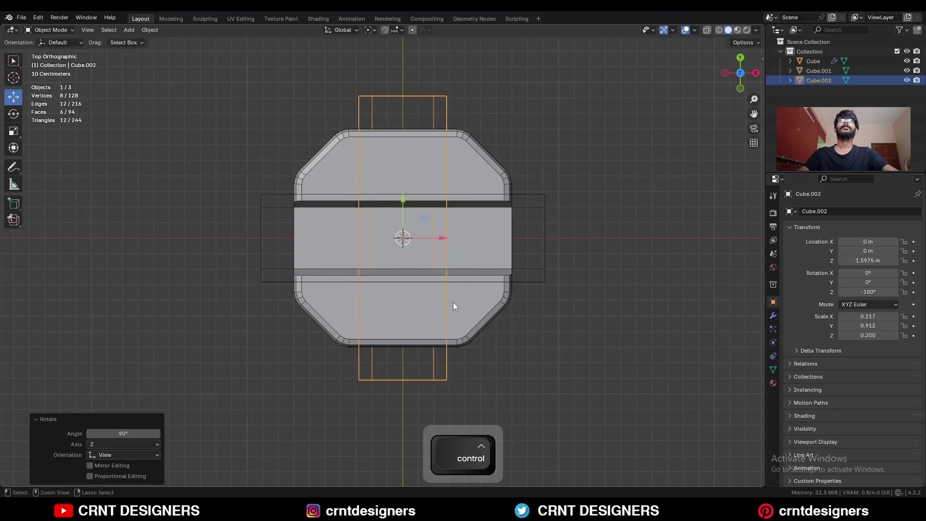
# - Cut a crossing slot in the body with the rotated cutter using a Boolean Difference, and adjust that cutter's height along Z
pyautogui.keyDown('shift'); pyautogui.click(499, 302); pyautogui.keyUp('shift')
pyautogui.moveTo(569, 266); pyautogui.dragTo(508, 199, button='middle')
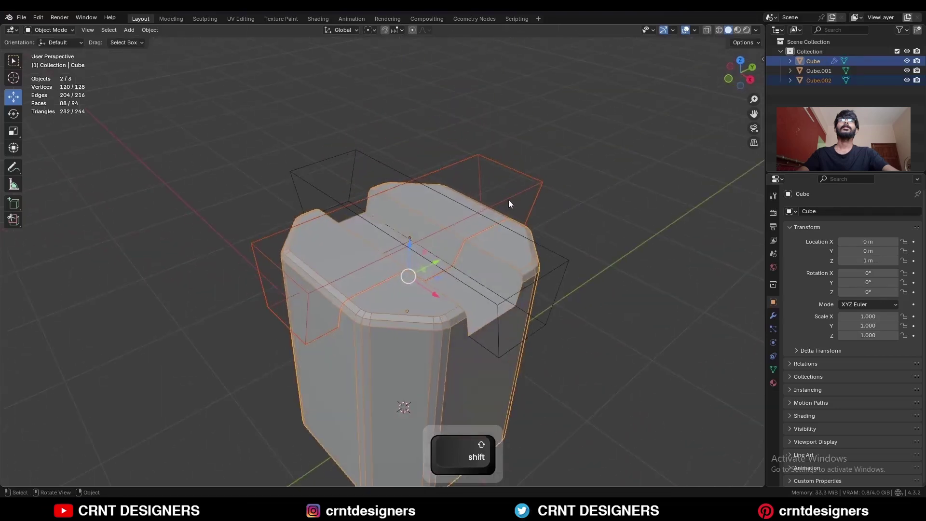
pyautogui.hotkey('shift', 'q')
pyautogui.click(472, 205)
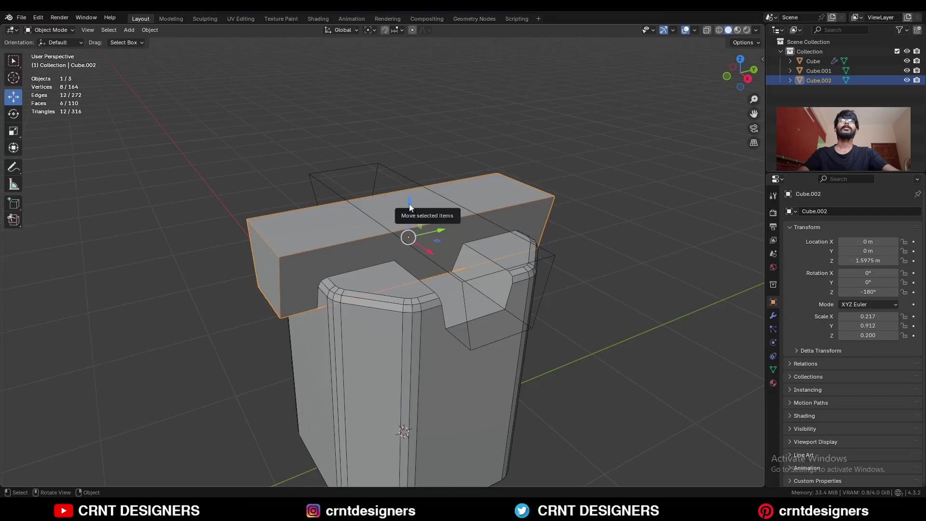
pyautogui.press('g')
pyautogui.press('z')
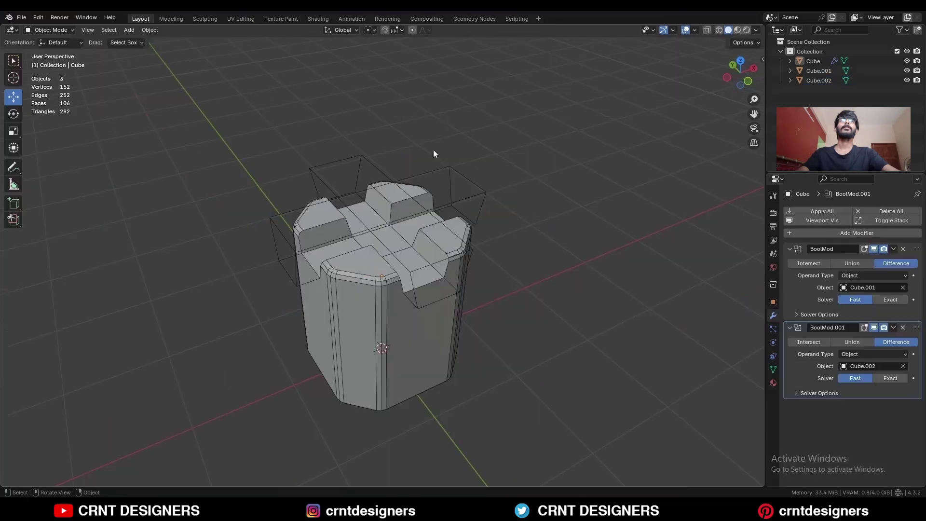
# - Add a 32-vertex cylinder at the body's base centre and scale it uniformly to about 0.561
pyautogui.hotkey('shift', 'a')
pyautogui.moveTo(402, 164)
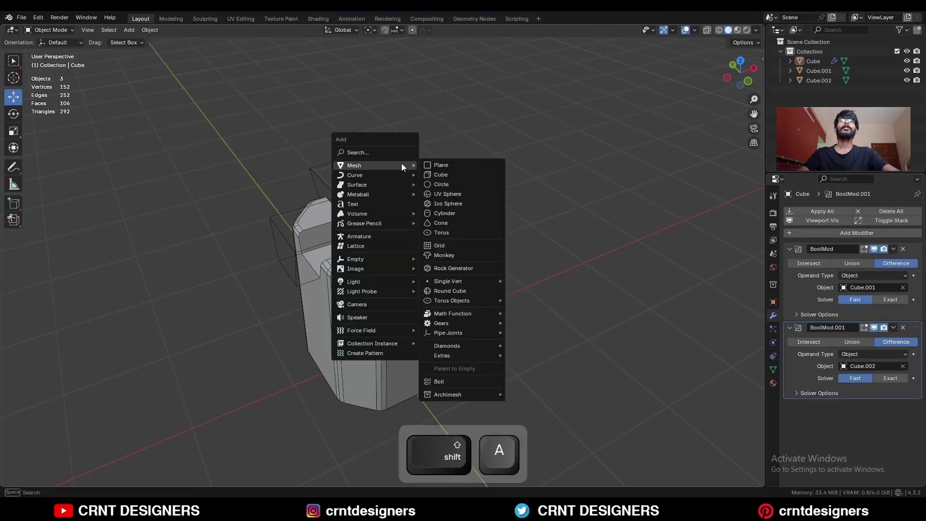
pyautogui.click(444, 214)
pyautogui.write('3')
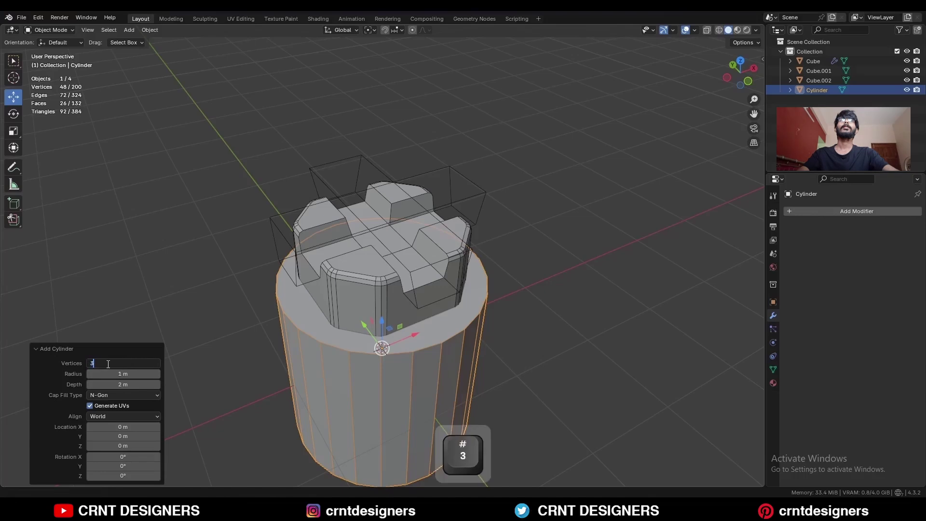
pyautogui.write('s')
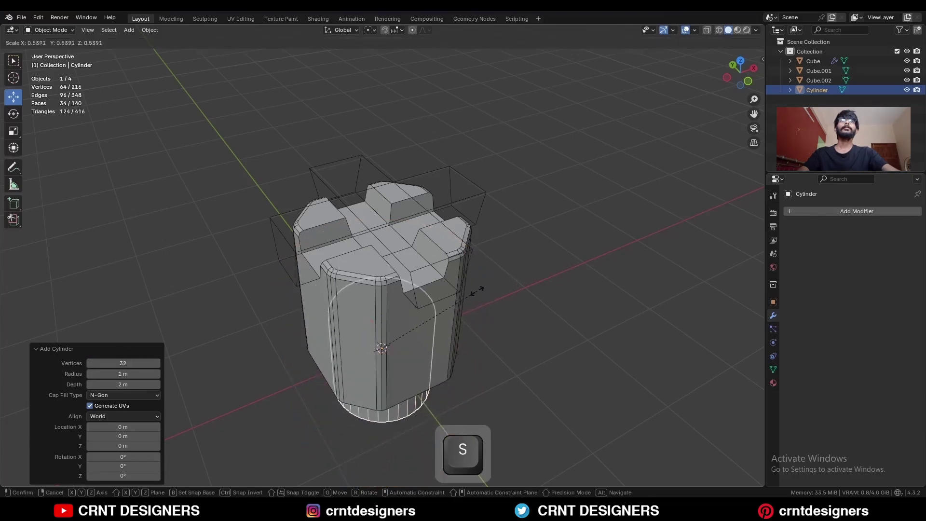
pyautogui.click(477, 291)
# - Stretch the cylinder along Z until it passes completely through the body
pyautogui.press('s')
pyautogui.press('z')
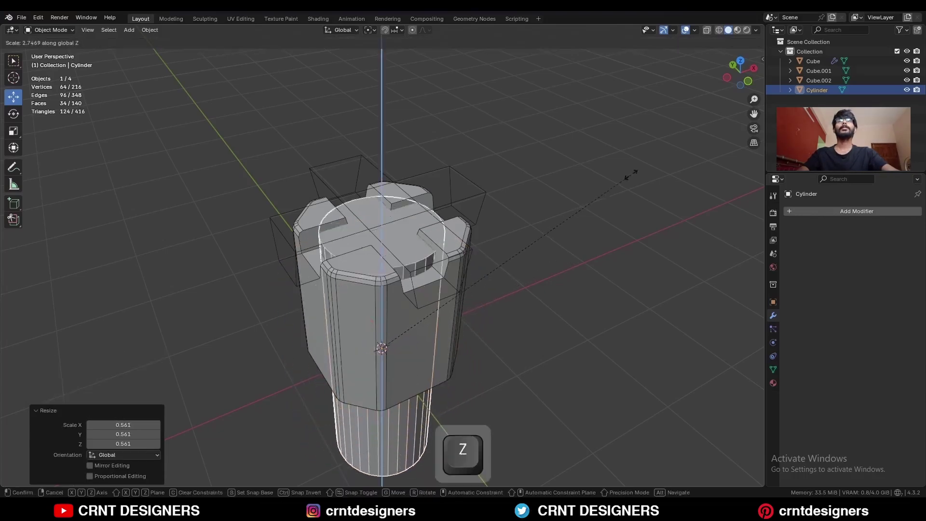
pyautogui.click(719, 114)
# - Bore a round hole through the slotted body with the cylinder using a Boolean Difference
pyautogui.moveTo(546, 234); pyautogui.dragTo(459, 252, button='middle')
pyautogui.keyDown('shift'); pyautogui.click(458, 252); pyautogui.keyUp('shift')
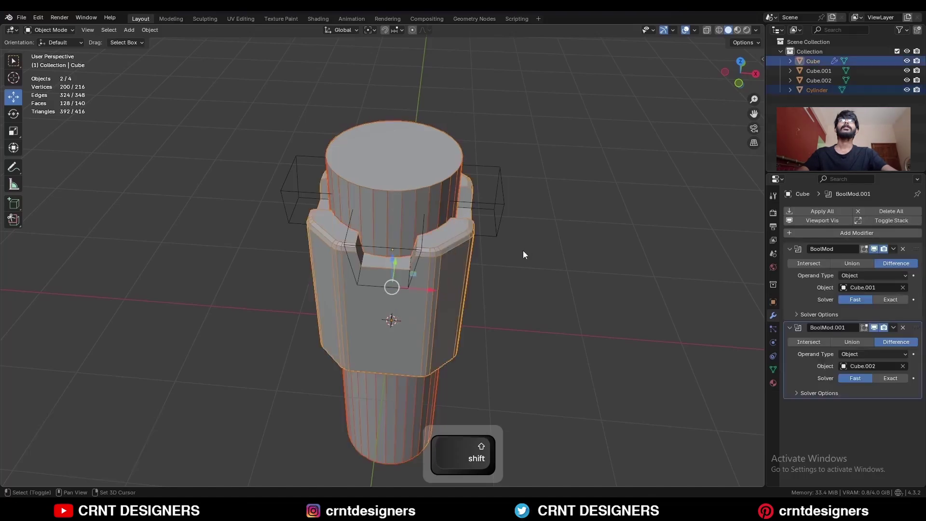
pyautogui.hotkey('shift', 'q')
pyautogui.click(463, 245)
# - Narrow the cylinder cutter by scaling it to about 0.897 in X and Y only
pyautogui.click(460, 193)
pyautogui.scroll(4, 482, 198)
pyautogui.moveTo(505, 196); pyautogui.dragTo(517, 250, button='middle')
pyautogui.press('s')
pyautogui.hotkey('shift', 'z')
pyautogui.click(497, 244)
# - Widen the cylinder cutter slightly by a factor of about 1.026 in X and Y, fitting the bore to the slot corners
pyautogui.scroll(8, 512, 231)
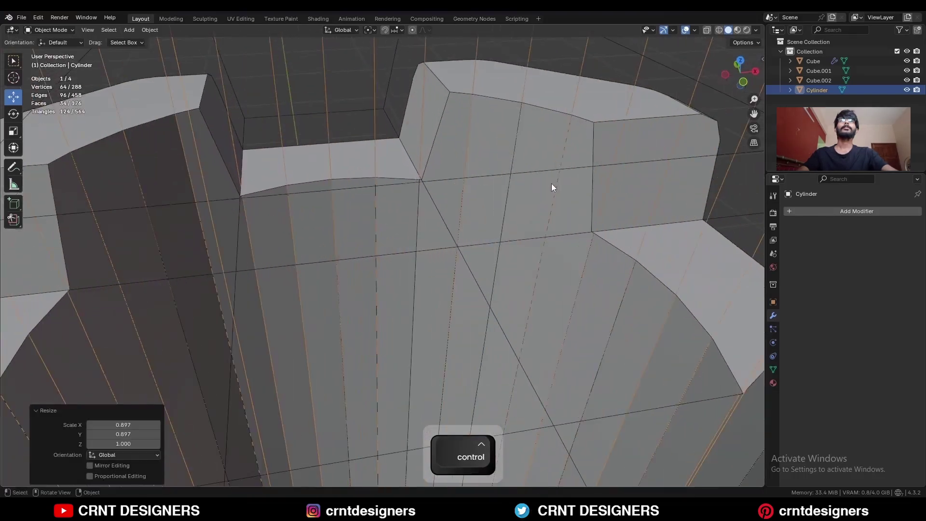
pyautogui.press('s')
pyautogui.hotkey('shift', 'z')
pyautogui.click(559, 175)
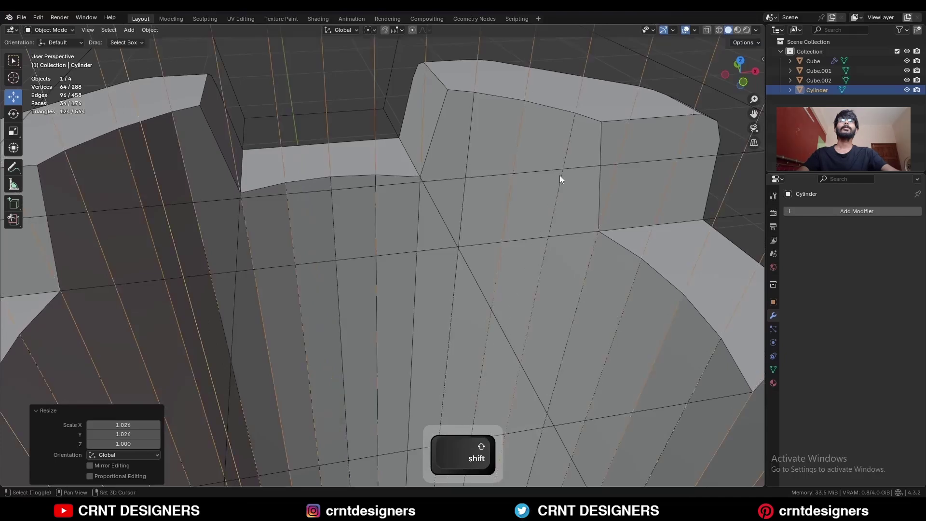
# - Apply all Boolean modifiers on the octagonal body to make the slots and bore permanent geometry
pyautogui.keyDown('ctrl'); pyautogui.moveTo(560, 175); pyautogui.dragTo(556, 226, button='middle'); pyautogui.keyUp('ctrl')
pyautogui.click(603, 92)
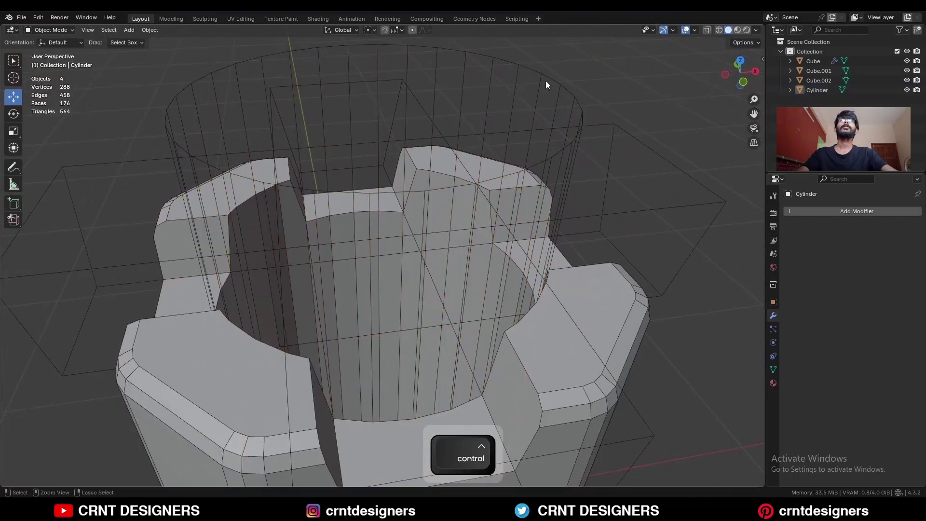
pyautogui.scroll(-6, 493, 270)
pyautogui.click(497, 275)
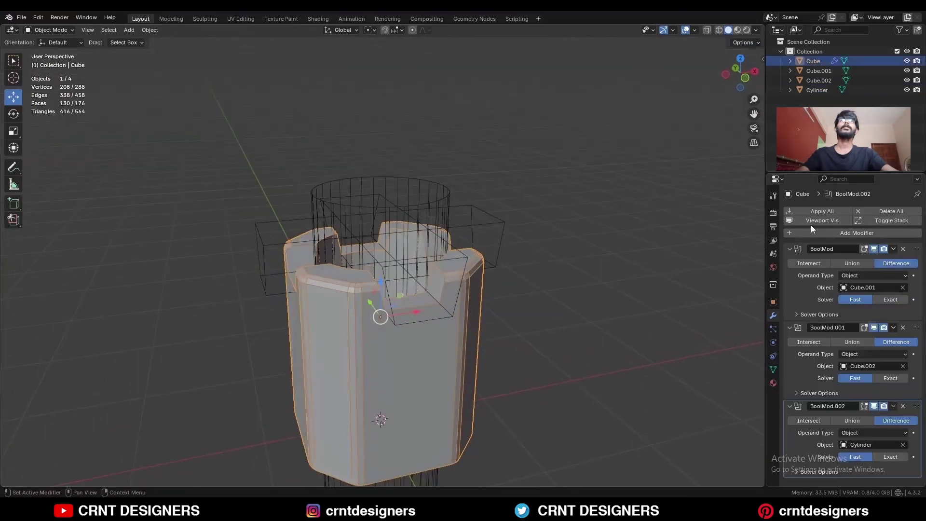
pyautogui.click(809, 211)
# - Delete the two box cutters and the cylinder cutter, keeping only the octagonal body
pyautogui.moveTo(477, 167); pyautogui.dragTo(438, 184)
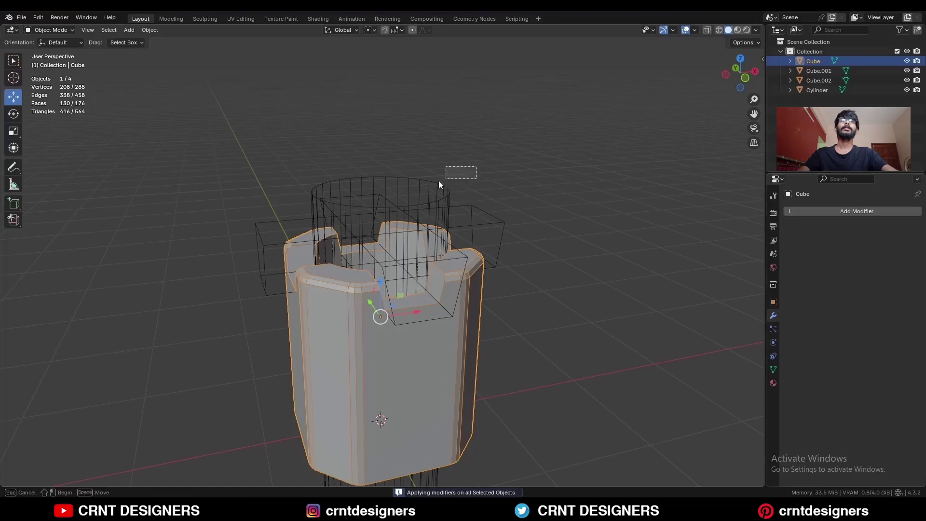
pyautogui.moveTo(345, 201); pyautogui.dragTo(345, 202)
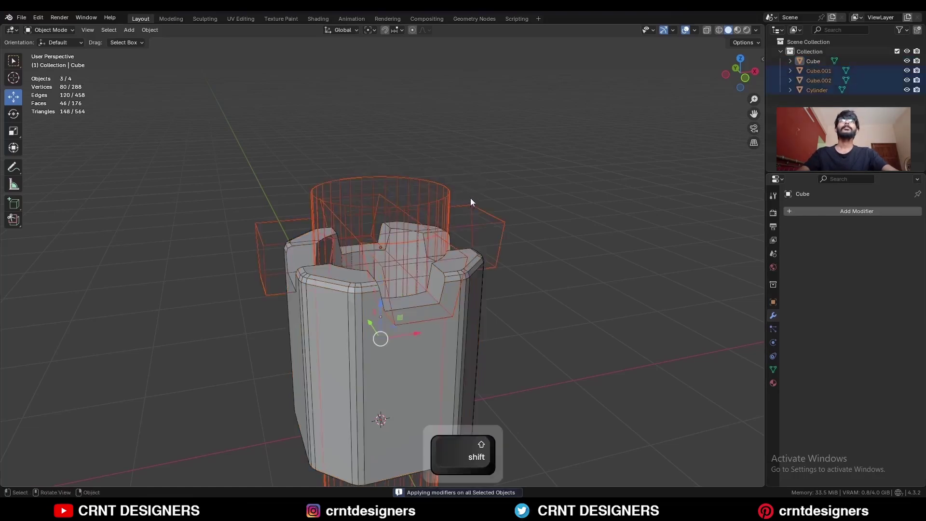
pyautogui.press('x')
# - Flatten all slot-floor vertices to one level by scaling them to 0 along Z in front view
pyautogui.press('KP_1')
pyautogui.press('Tab')
pyautogui.hotkey('alt', 'z')
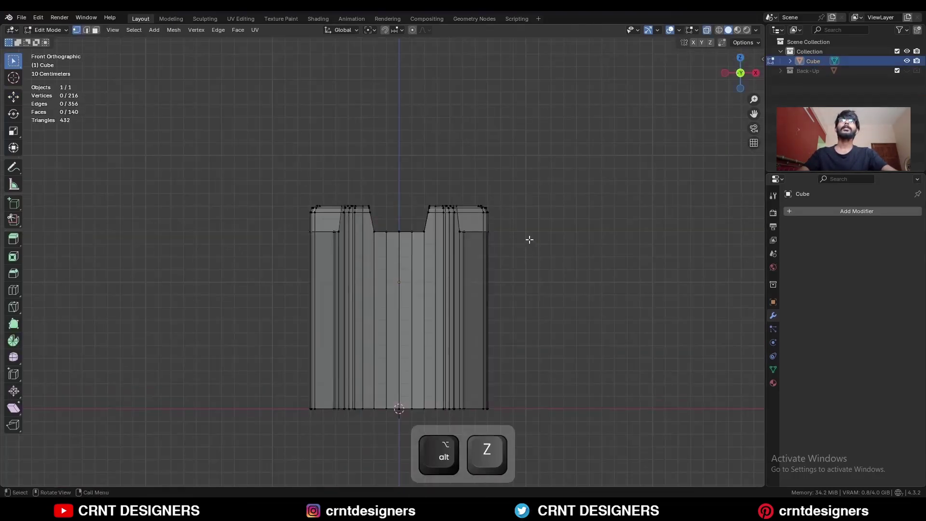
pyautogui.moveTo(521, 224); pyautogui.dragTo(233, 259)
pyautogui.press('s')
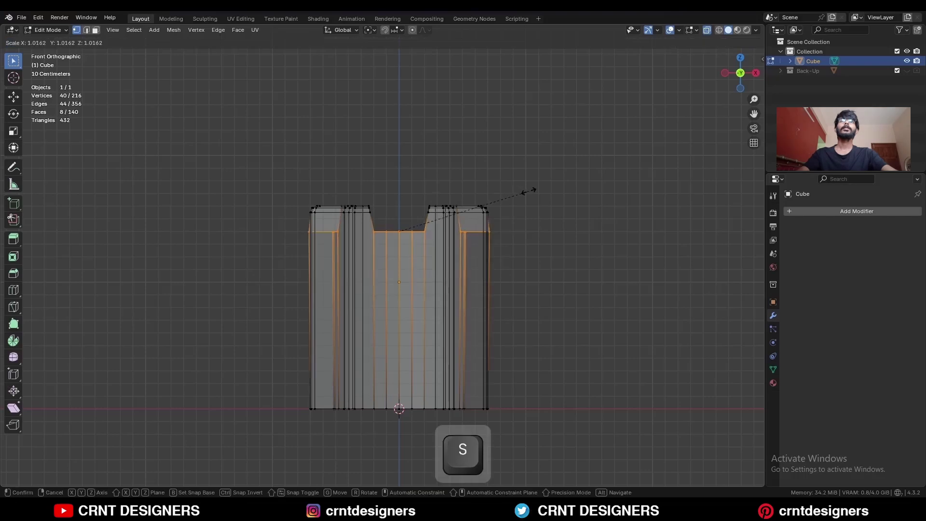
pyautogui.press('z')
pyautogui.press('Return')
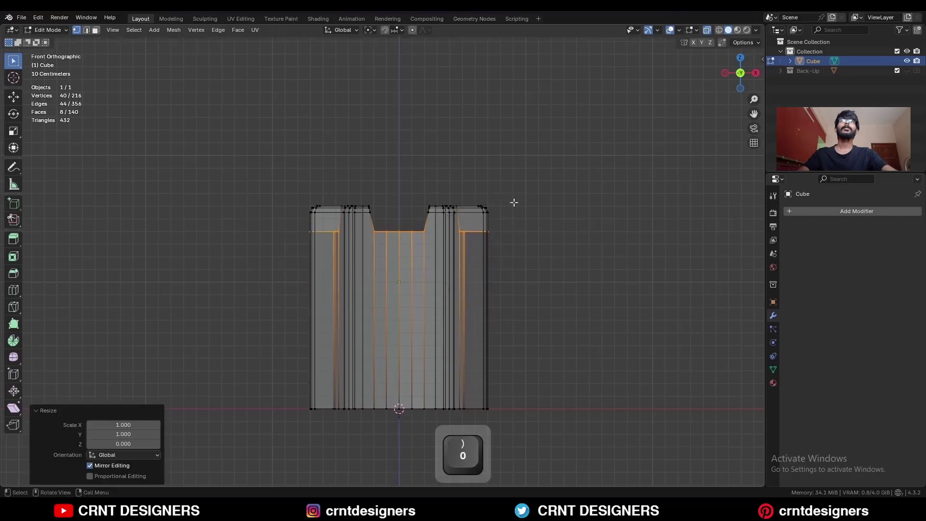
# - Delete the faces of three quarters of the body in top view, keeping only the +X, -Y quarter
pyautogui.hotkey('alt', 'a')
pyautogui.press('KP_7')
pyautogui.press('a')
pyautogui.press('3')
pyautogui.hotkey('alt', 'z')
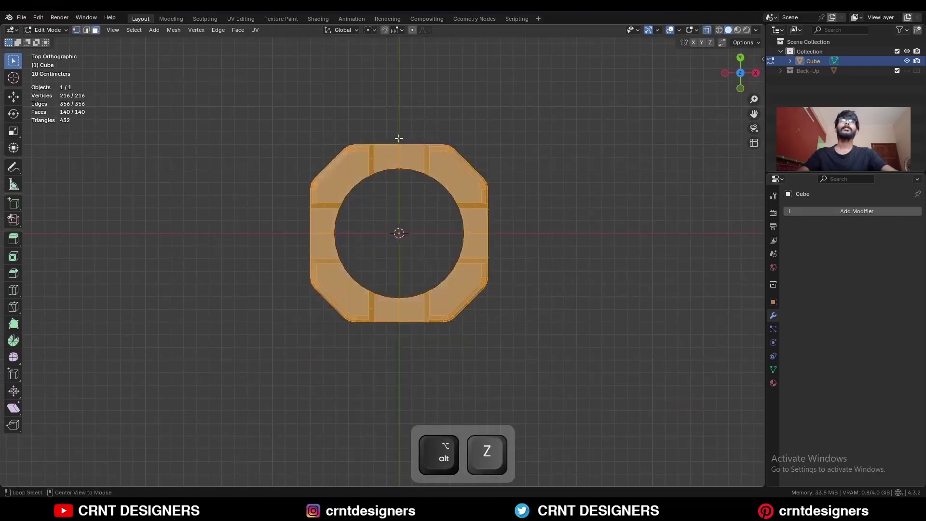
pyautogui.moveTo(399, 93); pyautogui.dragTo(260, 384)
pyautogui.keyDown('shift'); pyautogui.moveTo(561, 84); pyautogui.dragTo(347, 213); pyautogui.keyUp('shift')
pyautogui.press('x')
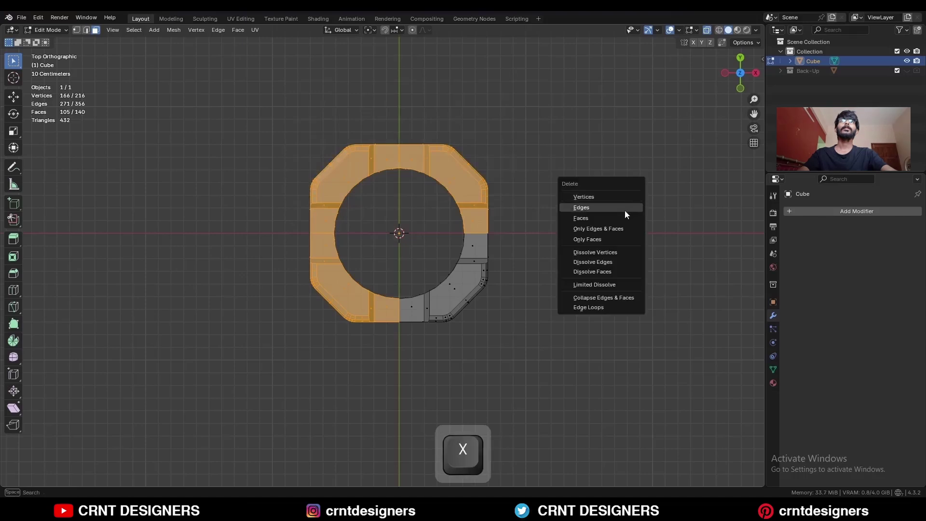
pyautogui.click(624, 211)
# - Knife-cut the bore wall at slot-floor height between the slot corners, then cut one slot floor straight from its bore-rim vertex to the outer edge
pyautogui.hotkey('alt', 'z')
pyautogui.moveTo(579, 233); pyautogui.dragTo(596, 227, button='middle')
pyautogui.keyDown('shift'); pyautogui.moveTo(596, 227); pyautogui.dragTo(574, 179, button='middle'); pyautogui.keyUp('shift')
pyautogui.moveTo(565, 241)
pyautogui.mouseDown(button='middle')
pyautogui.moveTo(552, 212)
pyautogui.moveTo(563, 223)
pyautogui.mouseUp(button='middle')
pyautogui.press('1')
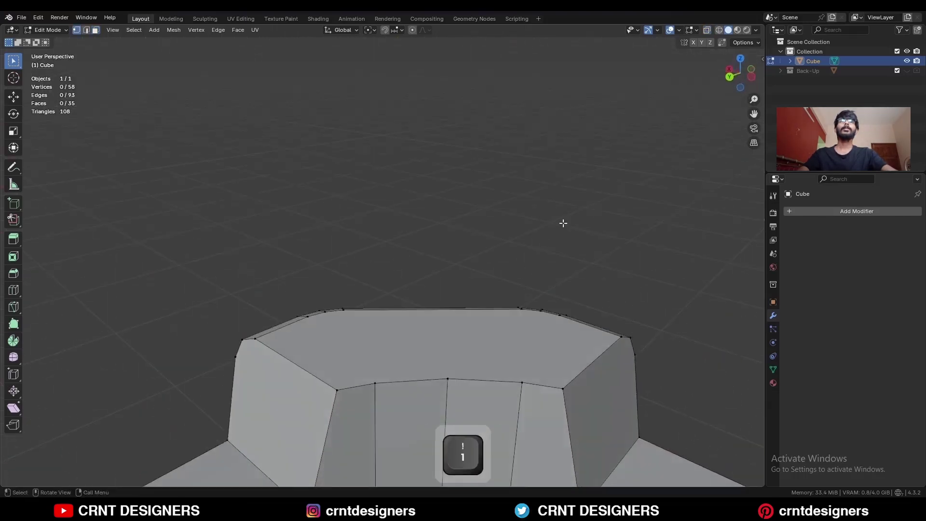
pyautogui.click(730, 77)
pyautogui.click(15, 308)
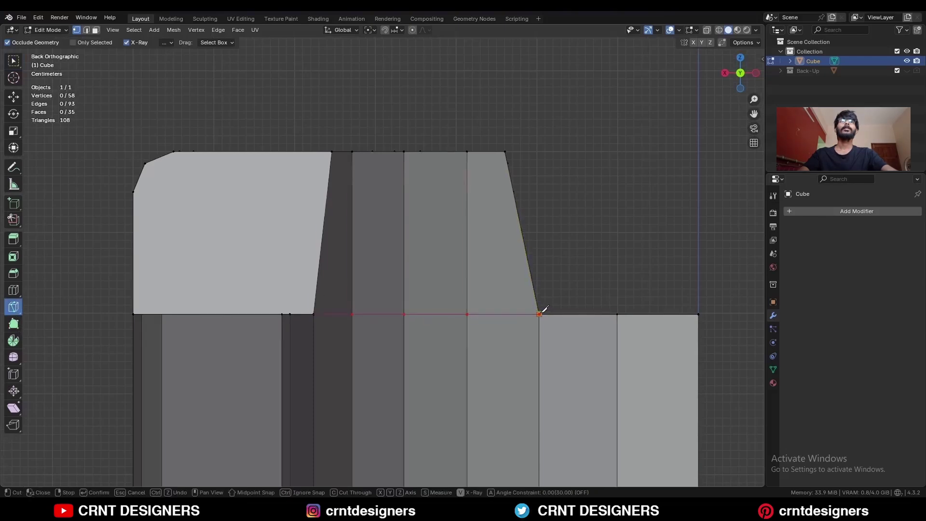
pyautogui.press('Return')
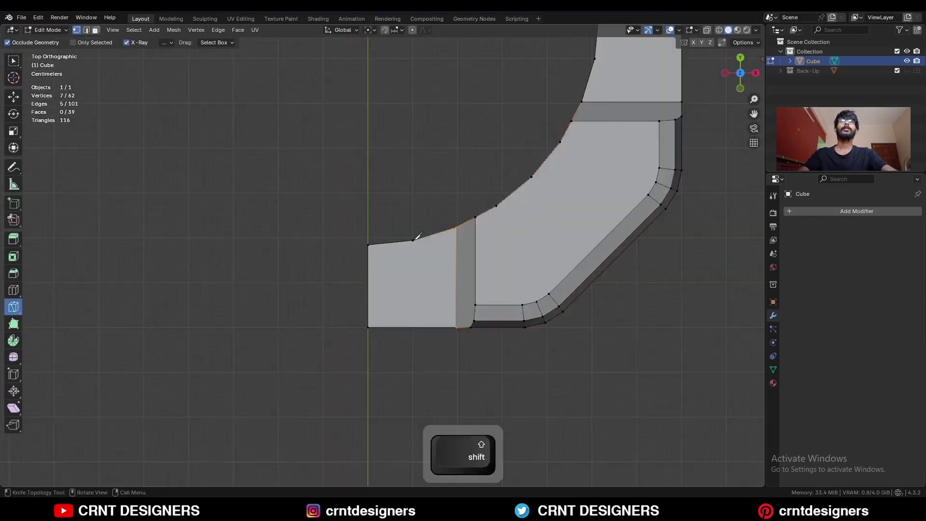
pyautogui.click(413, 240)
pyautogui.press('z')
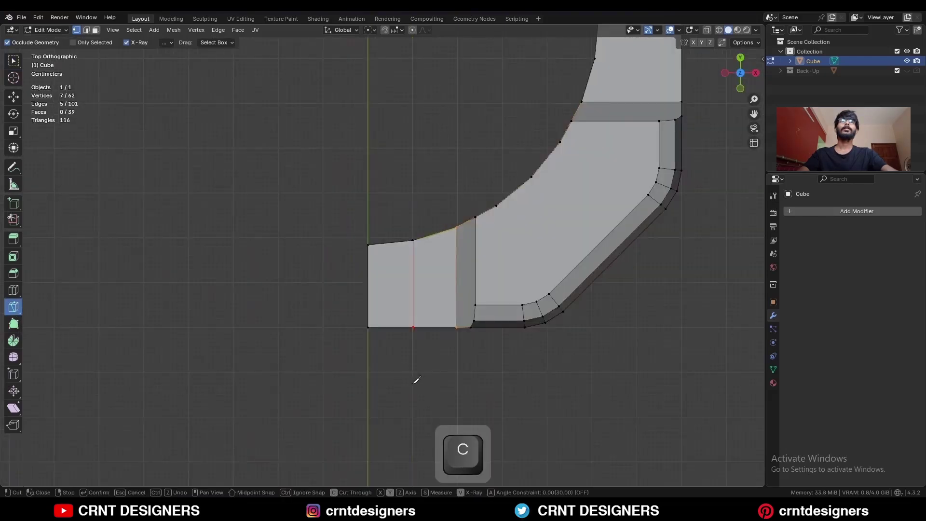
# - Rotate the quarter segment by 45° about Z in object mode so it lies symmetric to the Y axis
pyautogui.press('Tab')
pyautogui.press('t')
pyautogui.press('r')
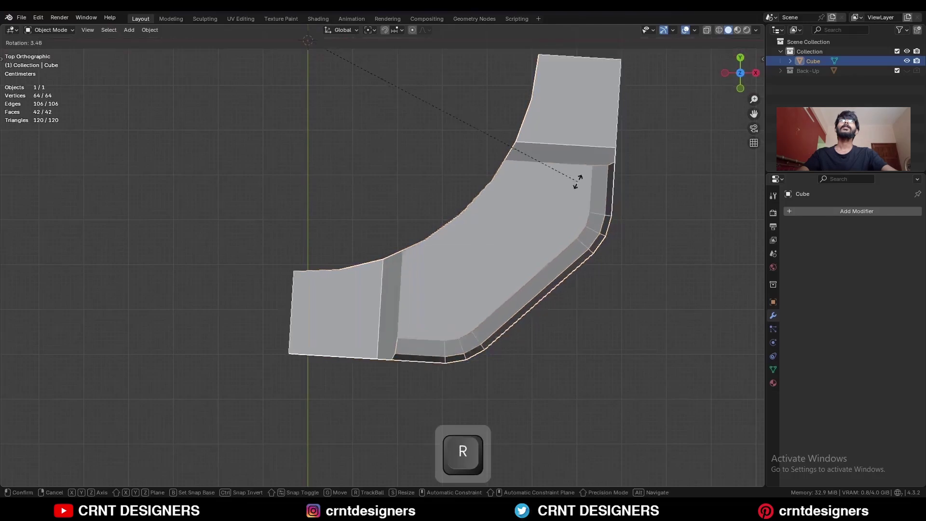
pyautogui.press('ctrl')
pyautogui.keyDown('ctrl'); pyautogui.click(435, 376); pyautogui.keyUp('ctrl')
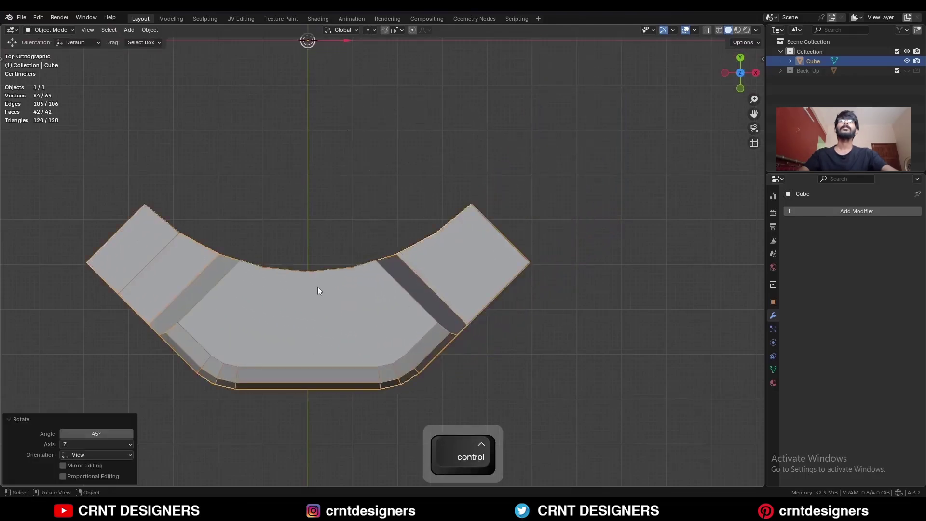
# - Knife-cut the segment down its centre, from the middle bore-rim vertex across the top face and bevels to the outer edge
pyautogui.press('t')
pyautogui.keyDown('shift'); pyautogui.moveTo(355, 272); pyautogui.dragTo(427, 210, button='middle'); pyautogui.keyUp('shift')
pyautogui.press('Tab')
pyautogui.click(382, 210)
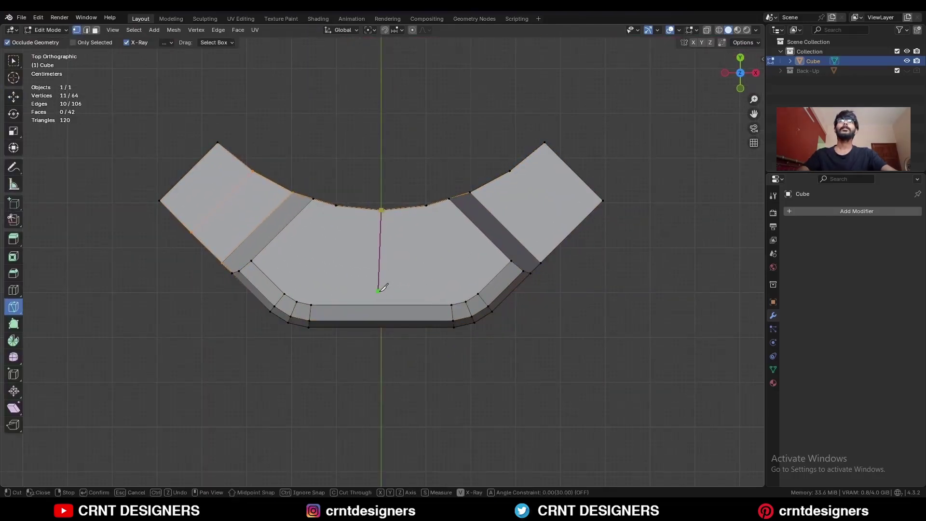
pyautogui.click(380, 384)
pyautogui.press('space')
# - Knife-cut the top face from the first and last inner vertices of the -X corner bevel to a shared new point inside the face
pyautogui.keyDown('shift'); pyautogui.moveTo(354, 247); pyautogui.dragTo(409, 268, button='middle'); pyautogui.keyUp('shift')
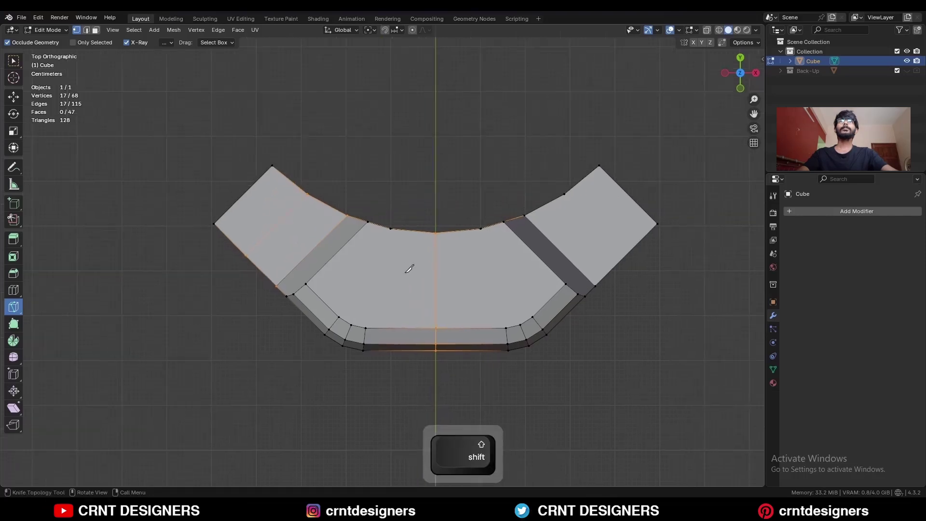
pyautogui.click(340, 316)
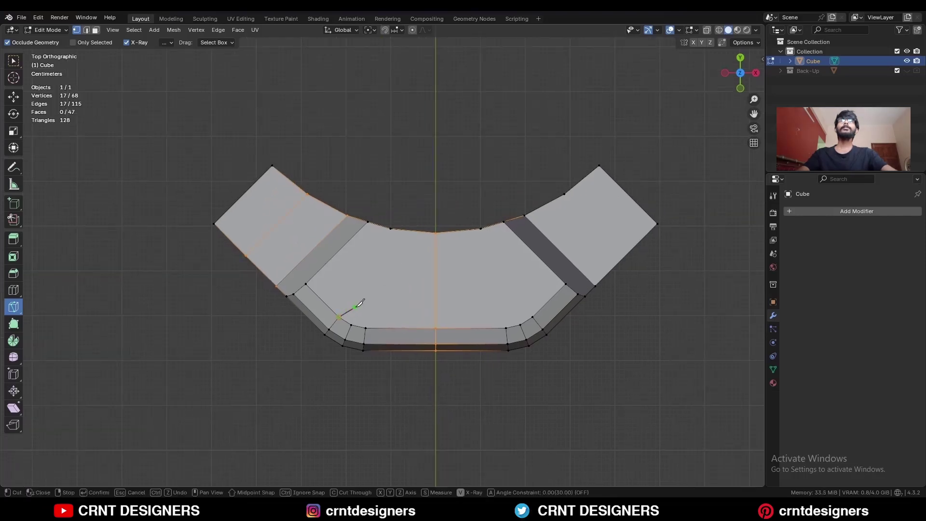
pyautogui.press('Escape')
pyautogui.click(365, 328)
pyautogui.click(359, 307)
pyautogui.press('space')
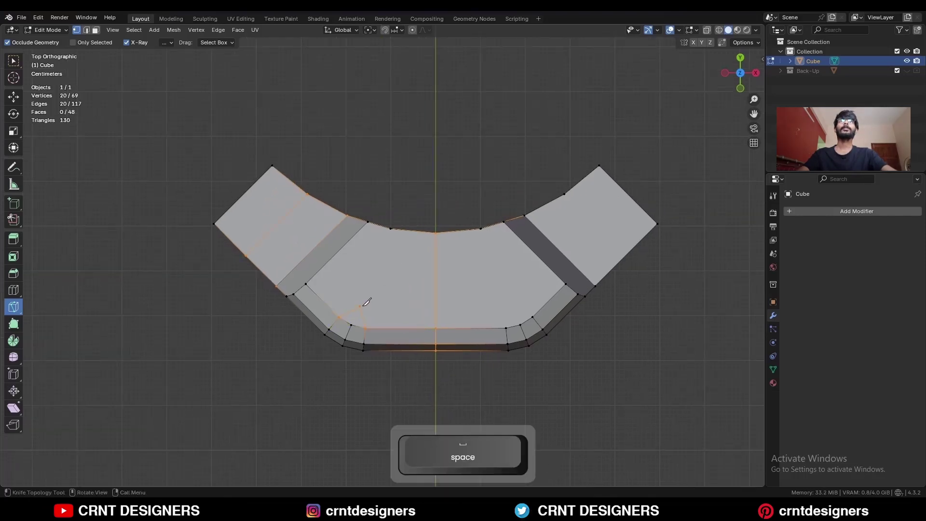
# - Knife-cut an edge from the new inner point to the bore-rim vertex on the -X side of the centre cut
pyautogui.click(359, 306)
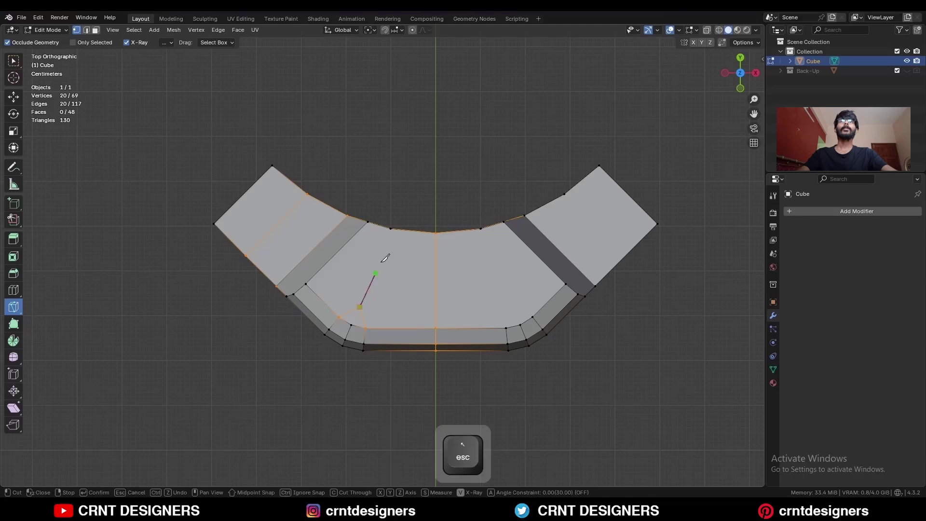
pyautogui.hotkey('ctrl', 'z')
pyautogui.click(390, 228)
pyautogui.press('space')
# - Knife-cut two lines parallel to the outer edge, from the bevel's slot-side vertex and the inner point across the slot to its end edge
pyautogui.moveTo(392, 301)
pyautogui.mouseDown(button='middle')
pyautogui.moveTo(390, 277)
pyautogui.moveTo(386, 285)
pyautogui.mouseUp(button='middle')
pyautogui.keyDown('shift'); pyautogui.moveTo(305, 284); pyautogui.dragTo(354, 282, button='middle'); pyautogui.keyUp('shift')
pyautogui.click(354, 281)
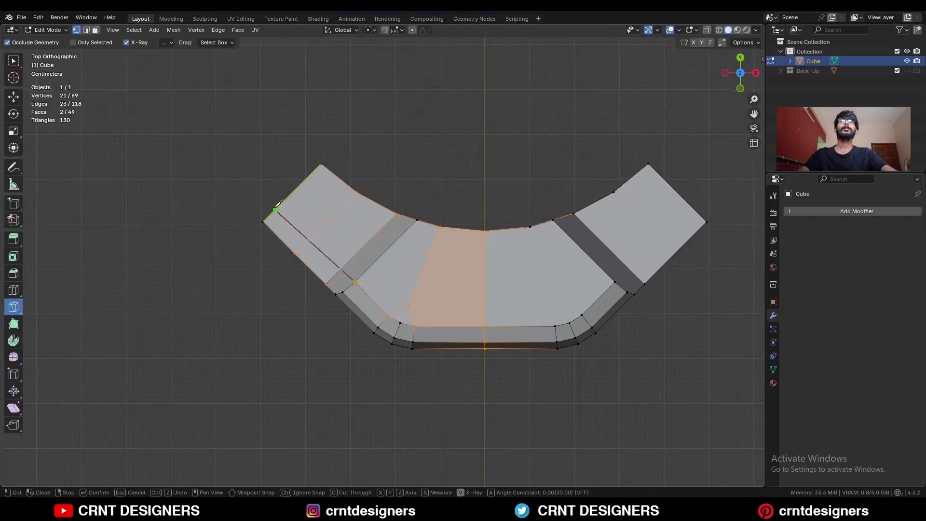
pyautogui.press('space')
pyautogui.click(411, 302)
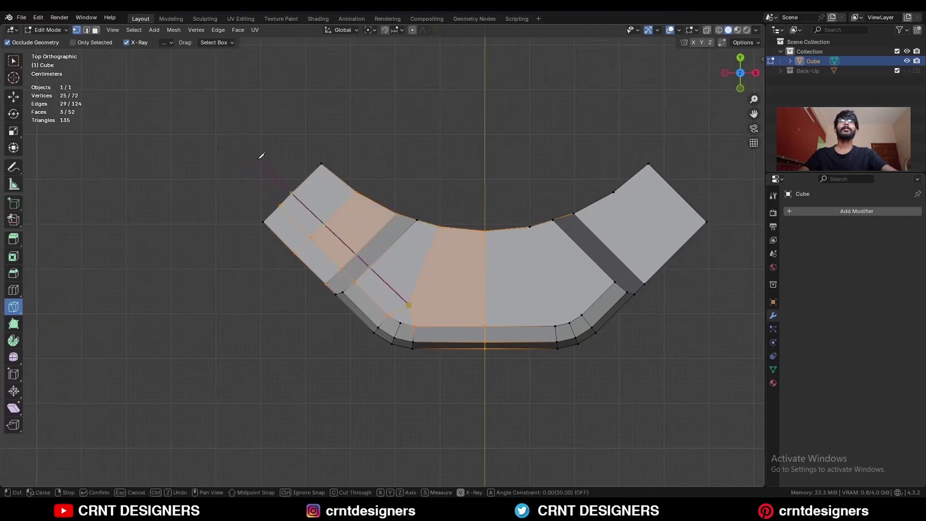
pyautogui.press('space')
# - Knife-cut the tapered slot wall horizontally along Y at the height of the bevel's lower edge
pyautogui.moveTo(410, 285); pyautogui.dragTo(506, 193, button='middle')
pyautogui.click(421, 183)
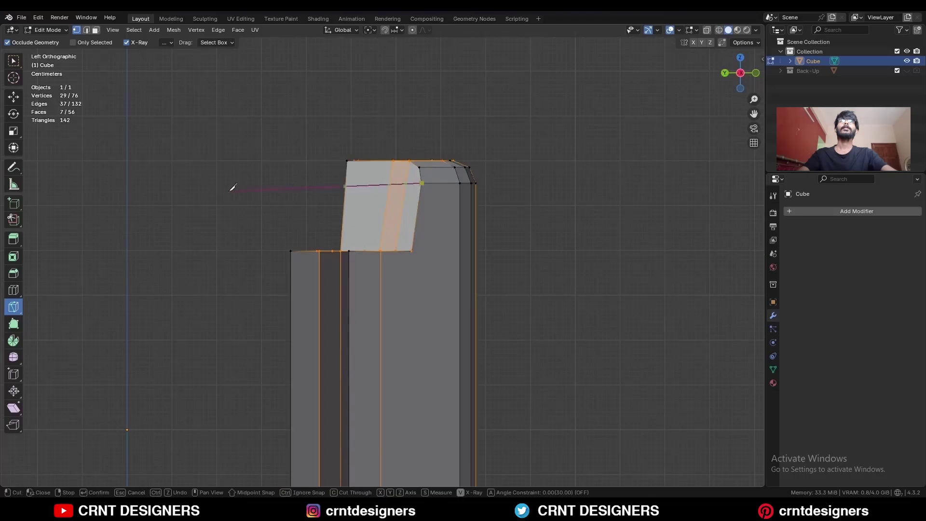
pyautogui.press('y')
pyautogui.click(236, 180)
pyautogui.press('space')
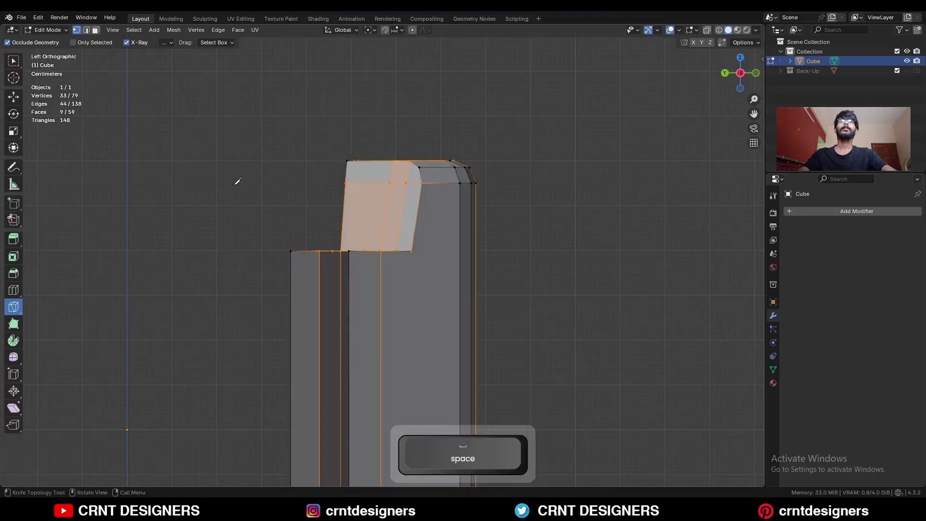
# - Continue the bevel-height cut horizontally along X across the bore wall in back view
pyautogui.keyDown('alt'); pyautogui.moveTo(238, 181); pyautogui.dragTo(389, 177, button='middle'); pyautogui.keyUp('alt')
pyautogui.click(354, 182)
pyautogui.press('x')
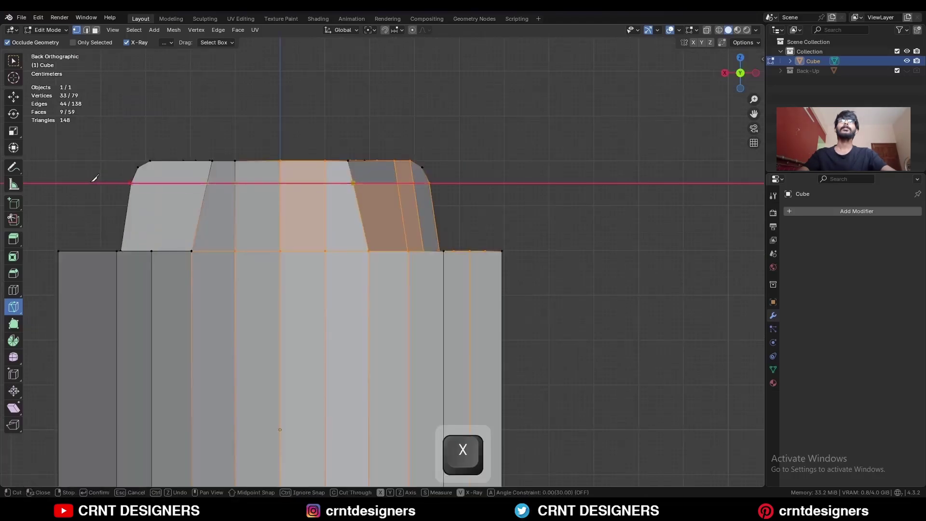
pyautogui.press('space')
# - Knife-cut the outer wall straight down from the slot's outer floor corner to the bottom edge
pyautogui.moveTo(91, 178); pyautogui.dragTo(421, 116, button='middle')
pyautogui.press('Escape')
pyautogui.click(404, 431)
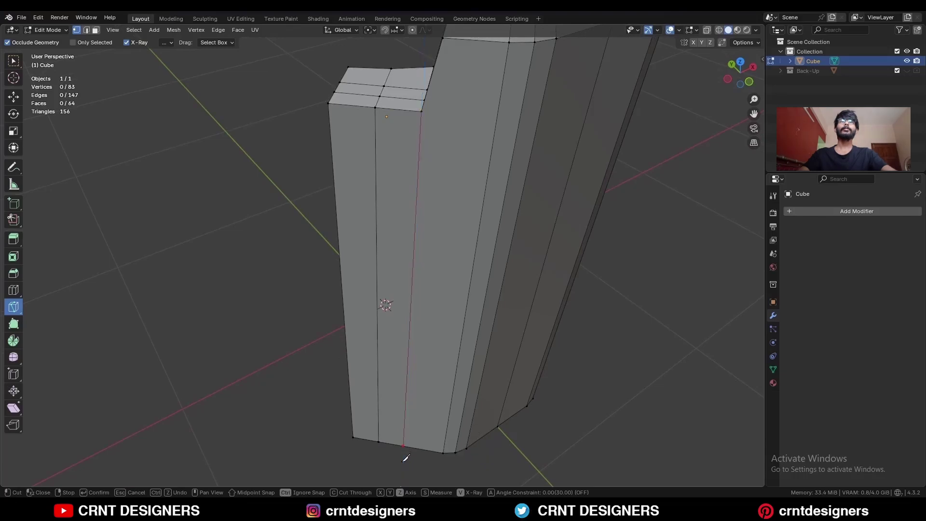
pyautogui.press('space')
# - Knife-cut the outer walls horizontally along X at slot-floor height, from one slot corner to the other
pyautogui.click(747, 82)
pyautogui.click(291, 168)
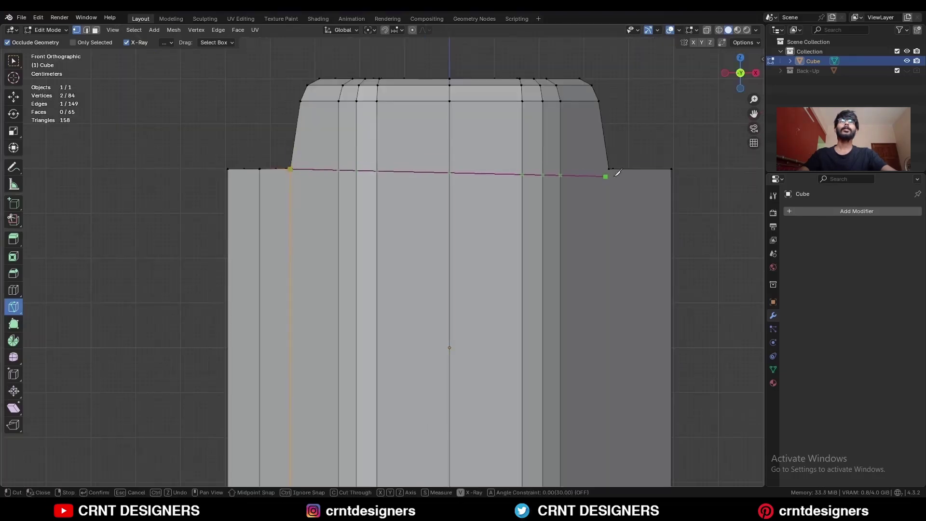
pyautogui.press('x')
pyautogui.press('space')
# - Merge the whole mesh by distance with a merge distance of 0.0101 m
pyautogui.moveTo(523, 158); pyautogui.dragTo(475, 193, button='middle')
pyautogui.press('a')
pyautogui.press('c')
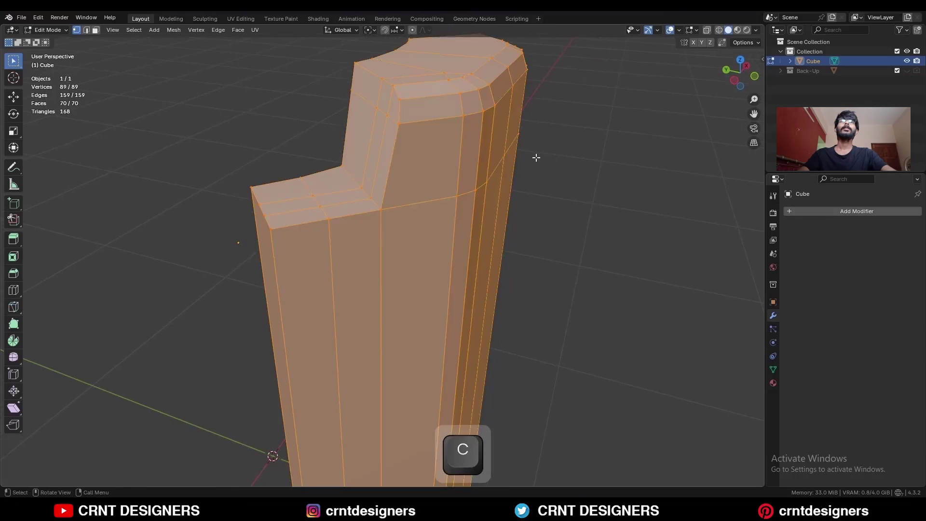
pyautogui.moveTo(536, 157); pyautogui.dragTo(573, 185, button='middle')
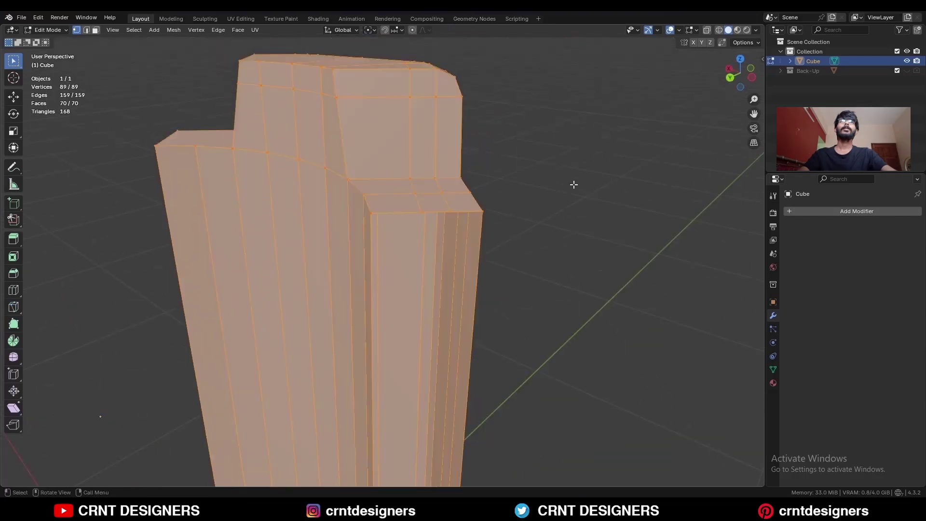
pyautogui.press('m')
pyautogui.click(538, 174)
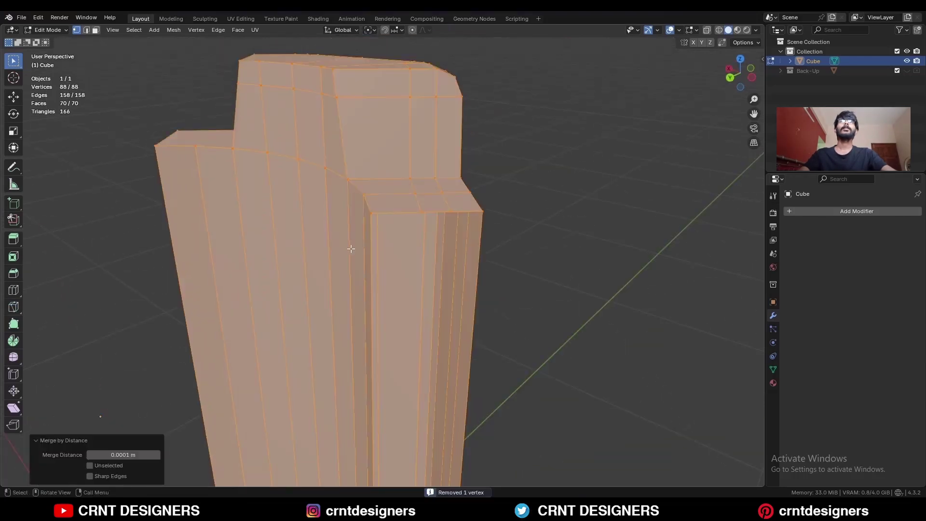
pyautogui.click(158, 456)
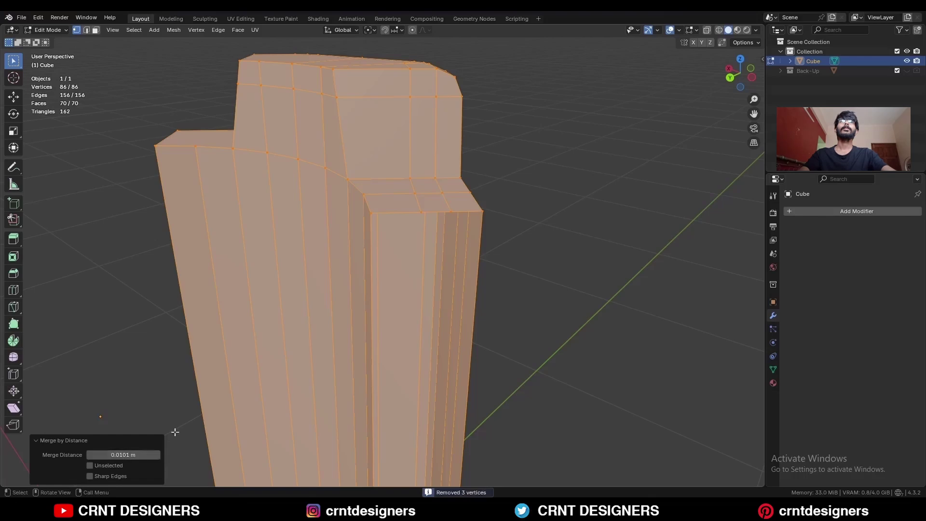
# - Knife-cut the top face along X from the inner point to the segment's centre cut
pyautogui.click(567, 205)
pyautogui.moveTo(566, 204); pyautogui.dragTo(596, 235, button='middle')
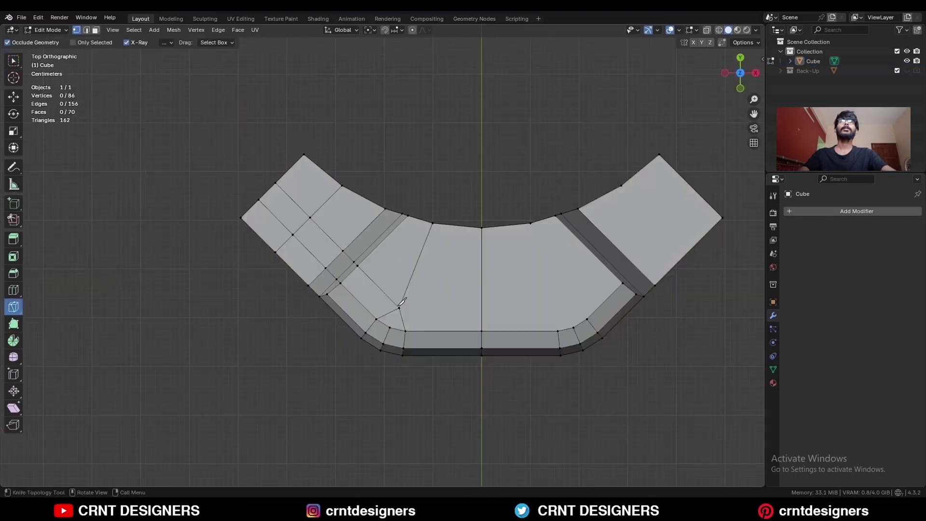
pyautogui.click(400, 307)
pyautogui.press('x')
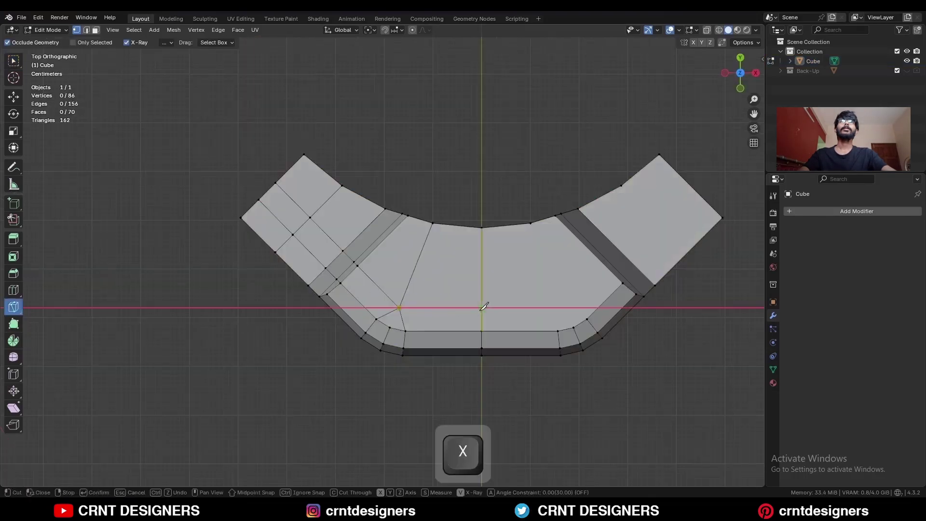
pyautogui.click(482, 307)
pyautogui.press('Return')
# - Apply the segment's rotation in object mode
pyautogui.press('Tab')
pyautogui.hotkey('ctrl', 'a')
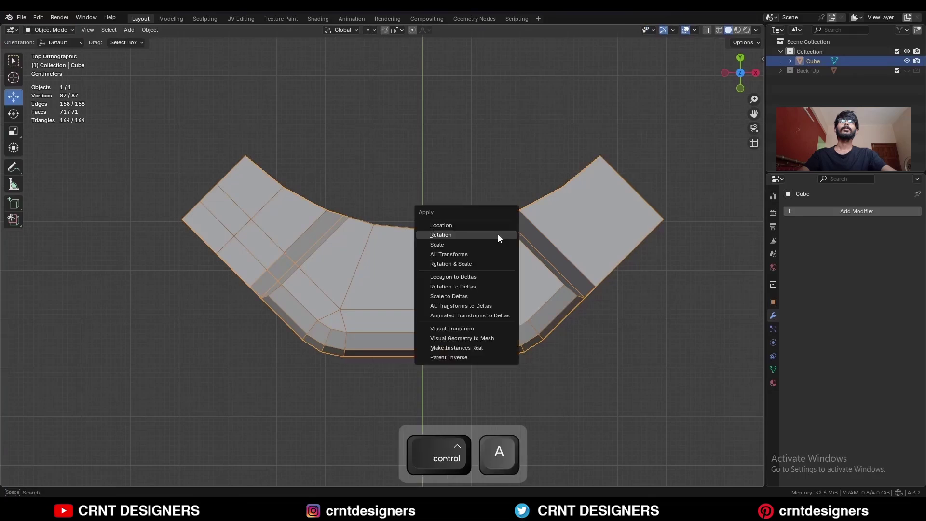
pyautogui.click(494, 235)
# - Symmetrize the entire segment mesh across X, in the direction -X to +X
pyautogui.press('Tab')
pyautogui.press('a')
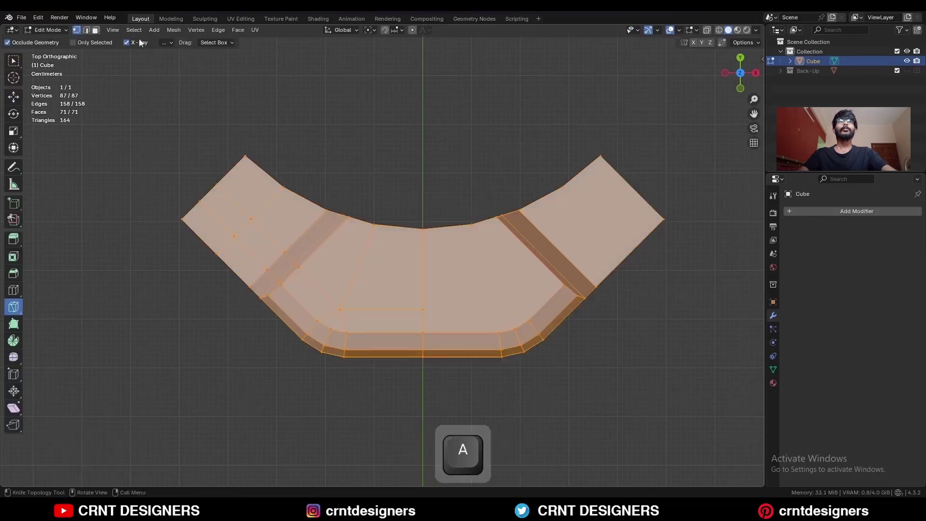
pyautogui.click(171, 31)
pyautogui.click(192, 171)
pyautogui.press('c')
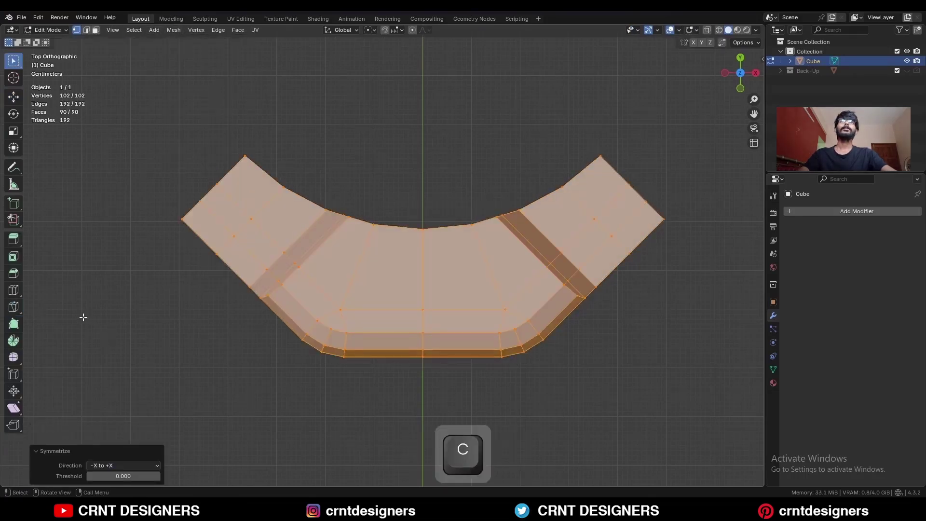
pyautogui.click(203, 289)
# - Bevel the bore-side rim of the raised block and one adjoining slot floor by 0.0162 m with 2 segments
pyautogui.keyDown('ctrl'); pyautogui.moveTo(307, 213); pyautogui.dragTo(417, 237, button='middle'); pyautogui.keyUp('ctrl')
pyautogui.press('2')
pyautogui.keyDown('alt'); pyautogui.keyDown('shift'); pyautogui.click(418, 238); pyautogui.keyUp('shift'); pyautogui.keyUp('alt')
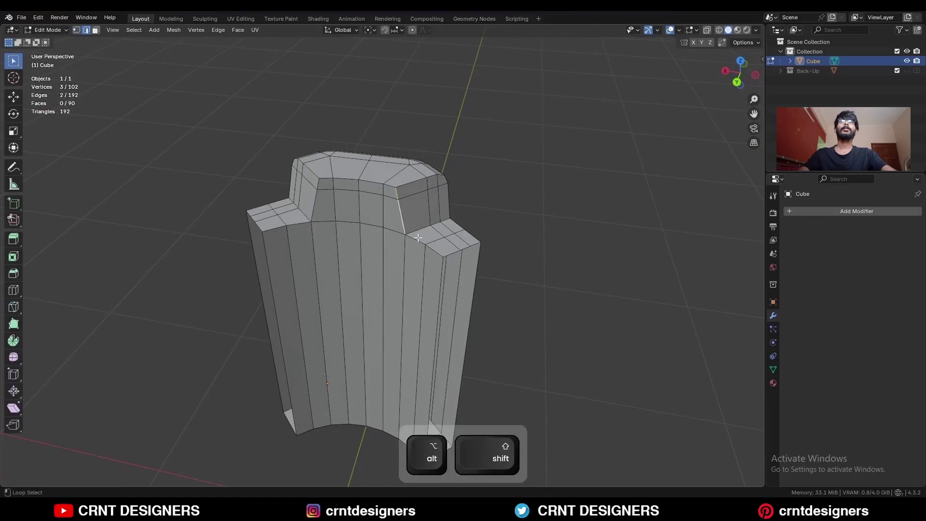
pyautogui.moveTo(319, 183); pyautogui.dragTo(144, 346, button='middle')
pyautogui.hotkey('ctrl', 'b')
pyautogui.click(449, 227)
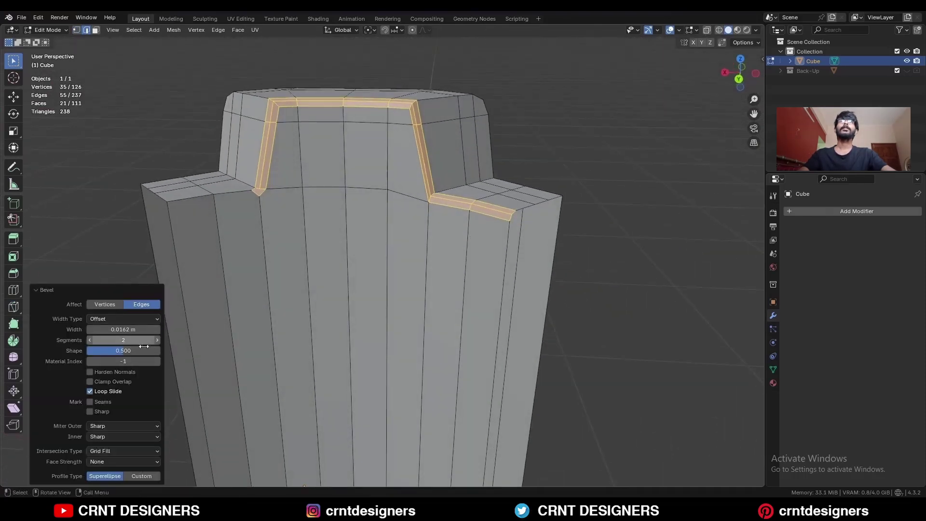
# - Turn off Loop Slide for the bore-side rim bevel and set its shape to 1.000
pyautogui.click(90, 392)
pyautogui.moveTo(175, 308); pyautogui.dragTo(117, 353, button='middle')
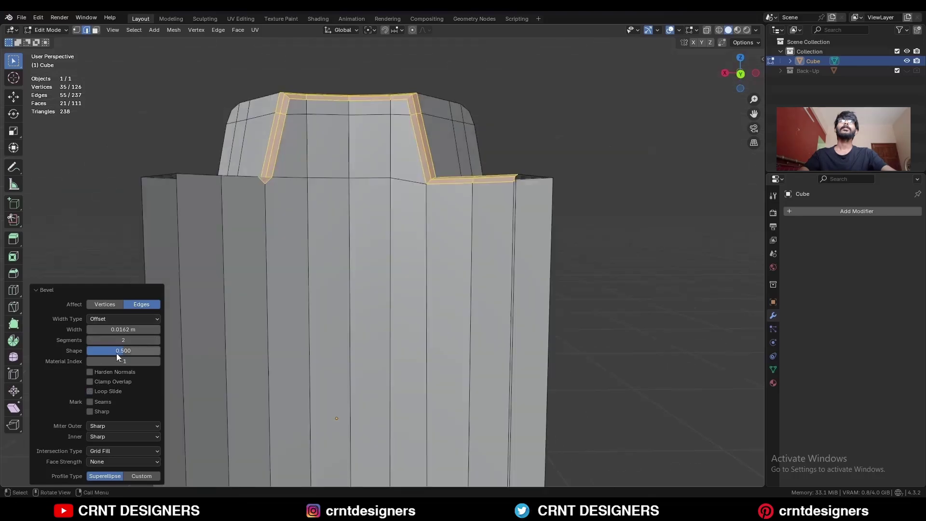
pyautogui.moveTo(122, 350); pyautogui.dragTo(231, 328)
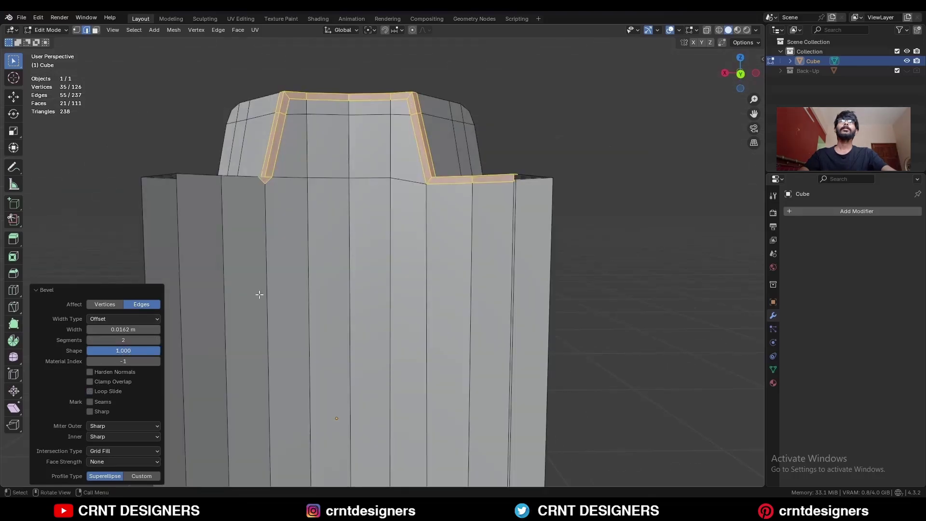
# - Bevel the outer edges along the slot floor, slot wall and raised block's top by 0.0112 m with 2 segments and shape 1.000
pyautogui.click(538, 185)
pyautogui.moveTo(560, 156); pyautogui.dragTo(345, 326, button='middle')
pyautogui.keyDown('alt'); pyautogui.keyDown('shift'); pyautogui.click(345, 325); pyautogui.keyUp('shift'); pyautogui.keyUp('alt')
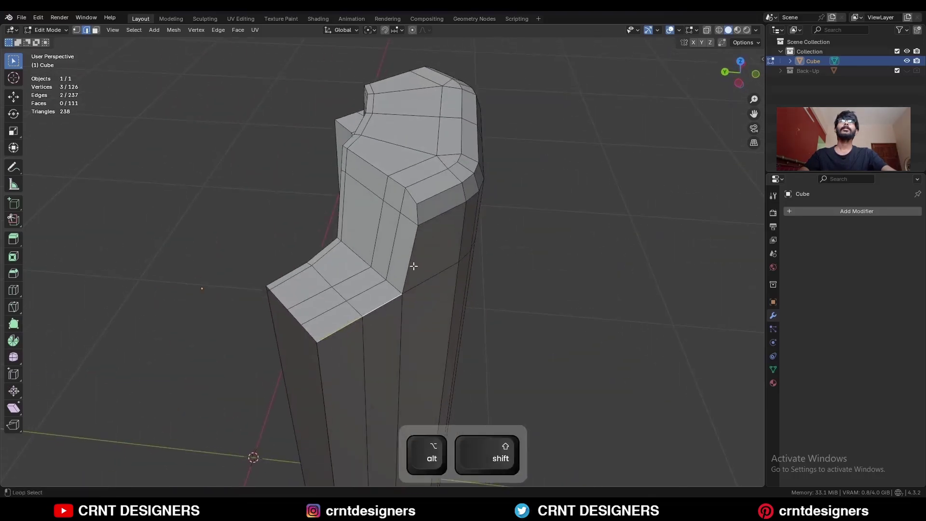
pyautogui.moveTo(402, 191); pyautogui.dragTo(444, 205, button='middle')
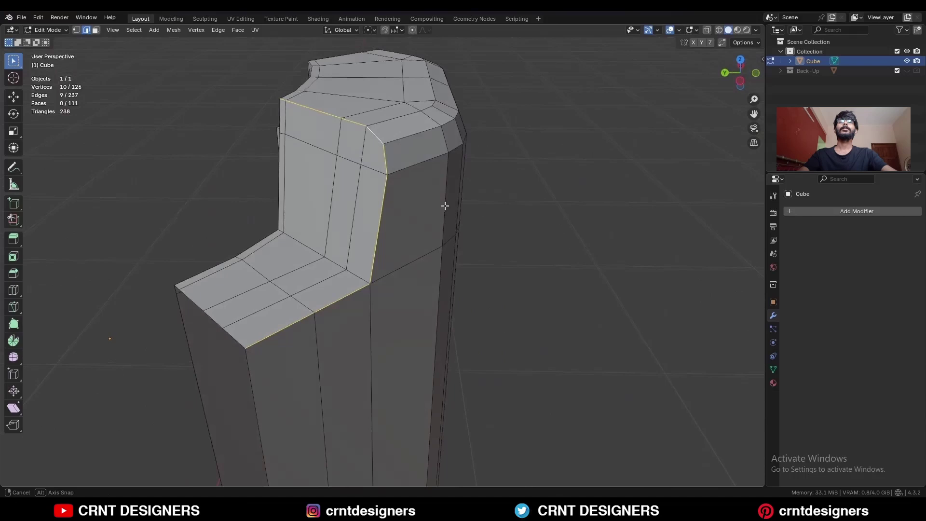
pyautogui.hotkey('ctrl', 'b')
pyautogui.click(511, 219)
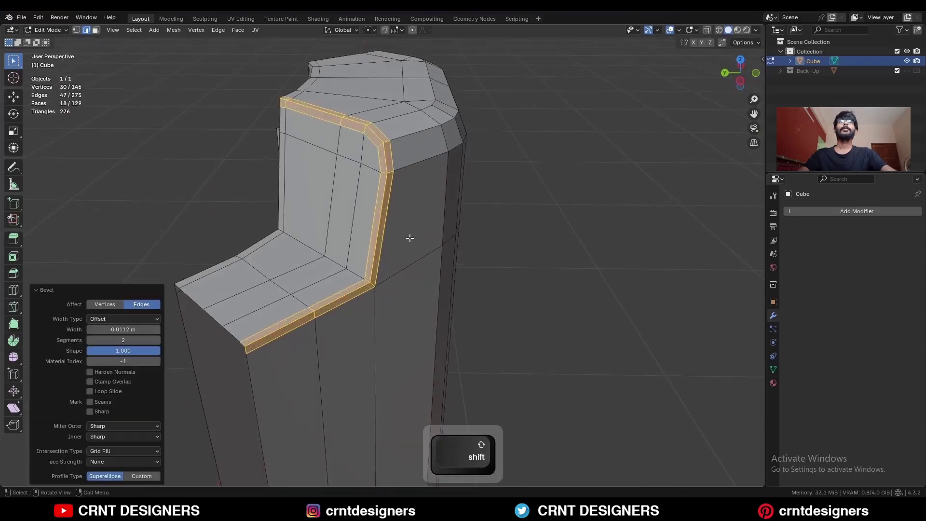
# - Merge the three crowded bevel vertices at the raised block's bore-side top corner into the last selected one
pyautogui.moveTo(407, 237); pyautogui.dragTo(537, 239, button='middle')
pyautogui.press('1')
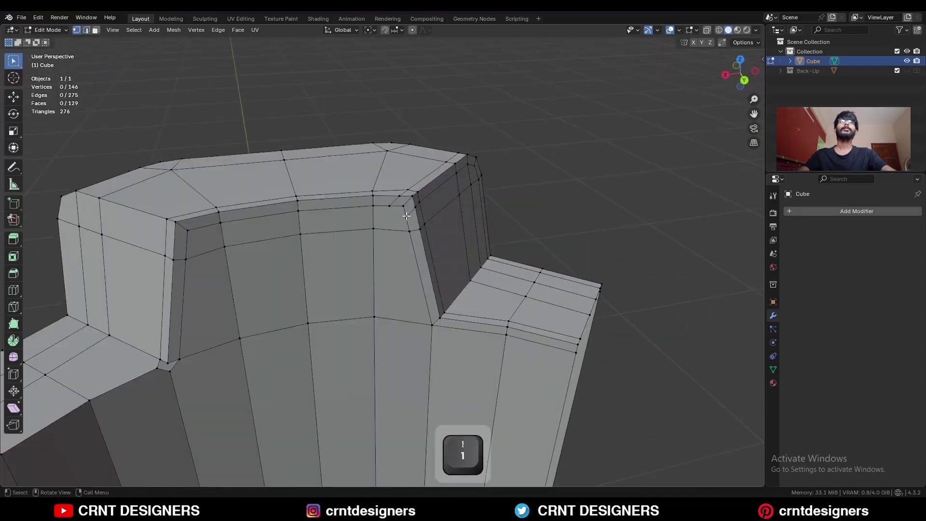
pyautogui.click(406, 218)
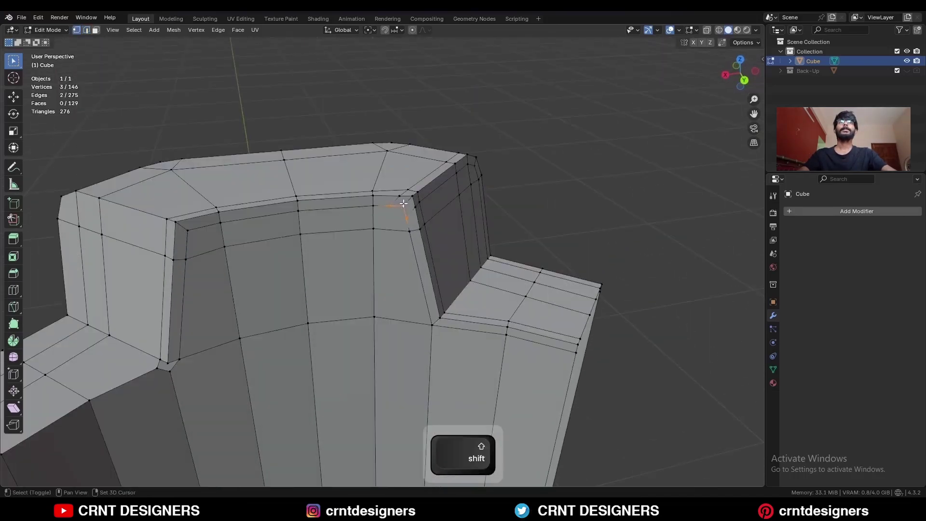
pyautogui.press('m')
pyautogui.click(403, 202)
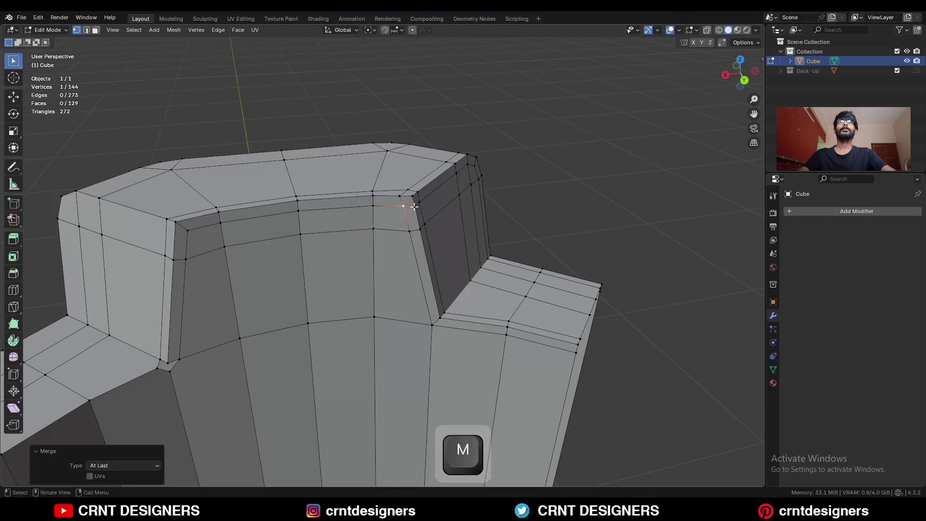
# - Dissolve the leftover edge beside the merged bore-side corner
pyautogui.moveTo(403, 203); pyautogui.dragTo(400, 231, button='middle')
pyautogui.press('2')
pyautogui.click(400, 232)
pyautogui.hotkey('ctrl', 'x')
# - Add a centred loop cut running across the raised block's top, down the slot wall and along the slot floor
pyautogui.moveTo(479, 190)
pyautogui.mouseDown(button='middle')
pyautogui.moveTo(414, 212)
pyautogui.moveTo(475, 206)
pyautogui.mouseUp(button='middle')
pyautogui.hotkey('ctrl', 'r')
pyautogui.click(414, 212)
pyautogui.rightClick(417, 204)
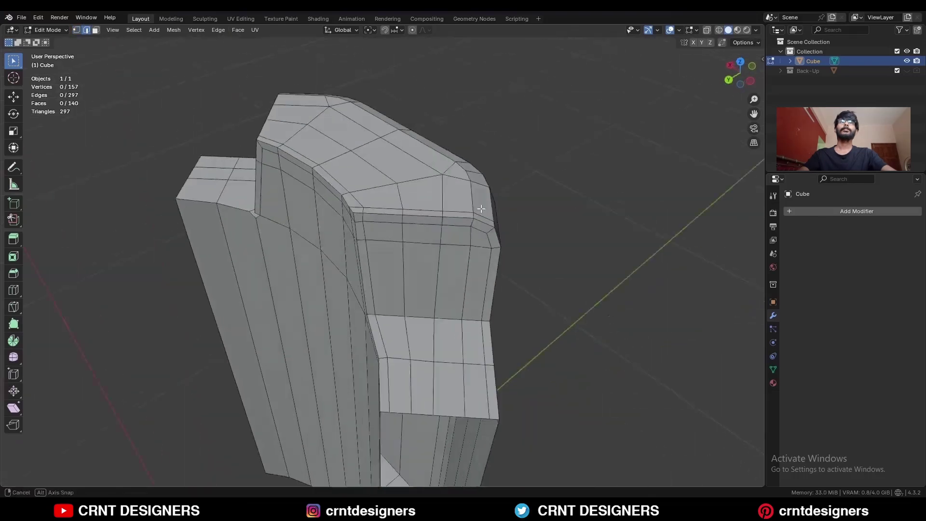
# - Symmetrize the whole mesh to carry the bevel and loop-cut edits to the other half
pyautogui.press('a')
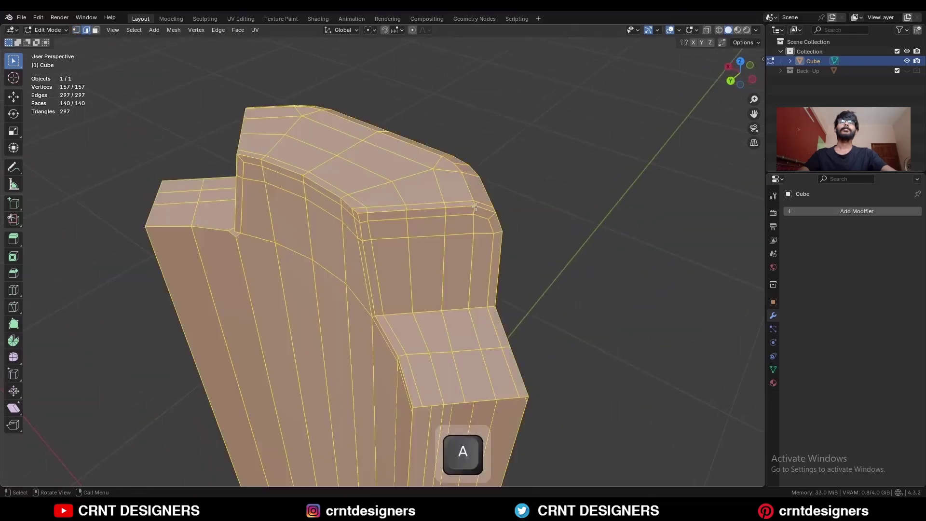
pyautogui.click(173, 30)
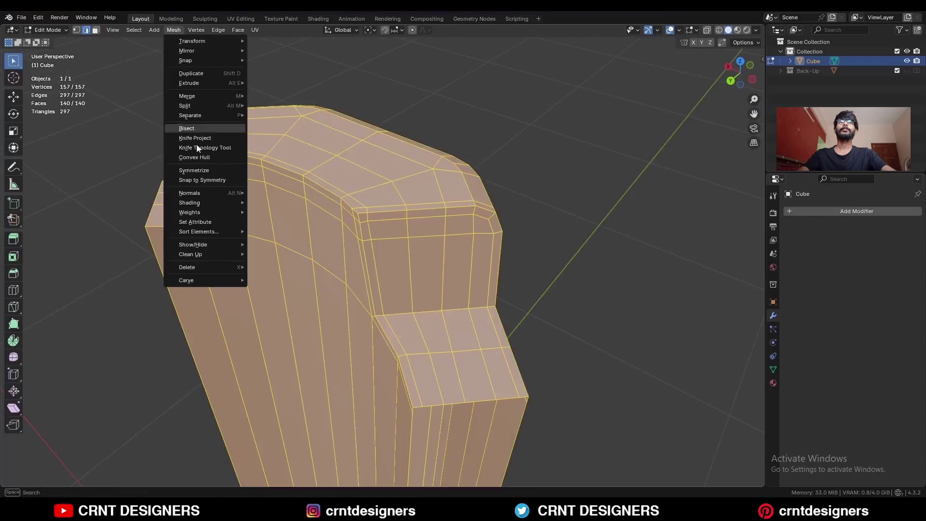
pyautogui.click(193, 172)
pyautogui.click(507, 198)
# - Add a loop cut around the raised block's outer wall, between the slot-floor height and the top bevel
pyautogui.keyDown('ctrl'); pyautogui.moveTo(507, 197); pyautogui.dragTo(494, 237, button='middle'); pyautogui.keyUp('ctrl')
pyautogui.moveTo(494, 238); pyautogui.dragTo(357, 222, button='middle')
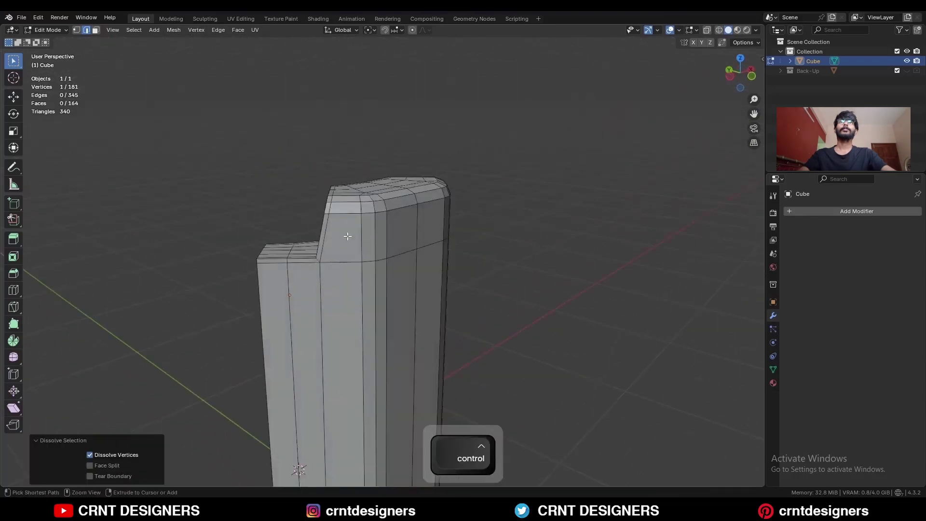
pyautogui.hotkey('ctrl', 'r')
pyautogui.click(376, 232)
# - Symmetrize the whole mesh again to match both halves after the raised block's loop cut
pyautogui.press('a')
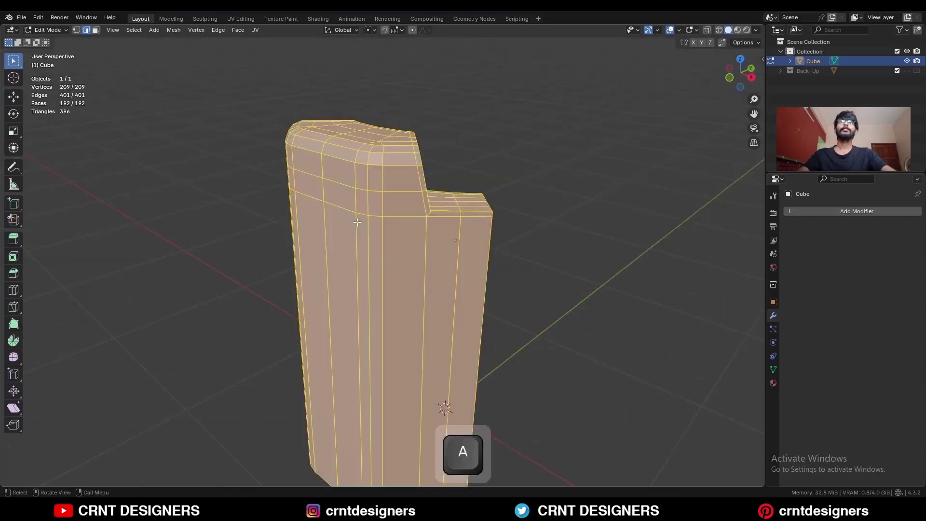
pyautogui.click(174, 32)
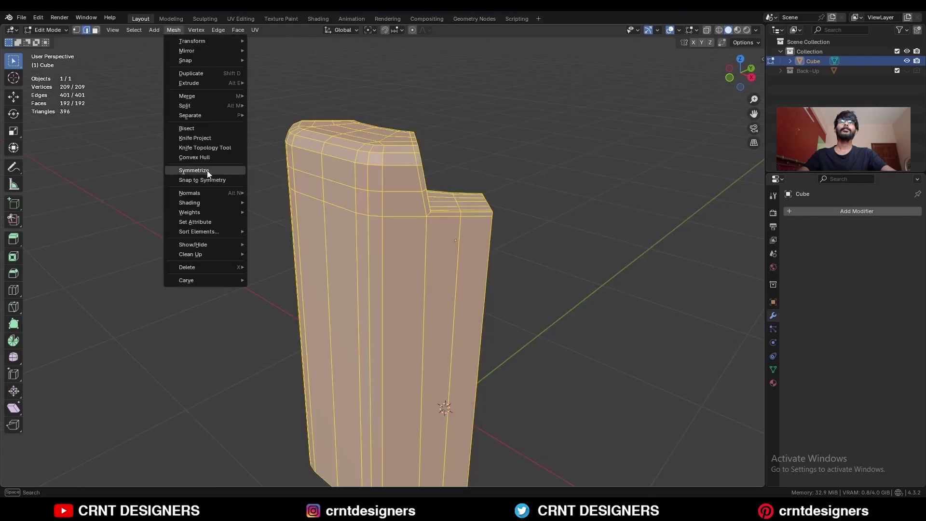
pyautogui.click(207, 171)
pyautogui.click(204, 169)
# - Connect the outer-edge vertex near the slot to the facing bore-arc vertex across the bottom face
pyautogui.moveTo(328, 244); pyautogui.dragTo(403, 249, button='middle')
pyautogui.press('1')
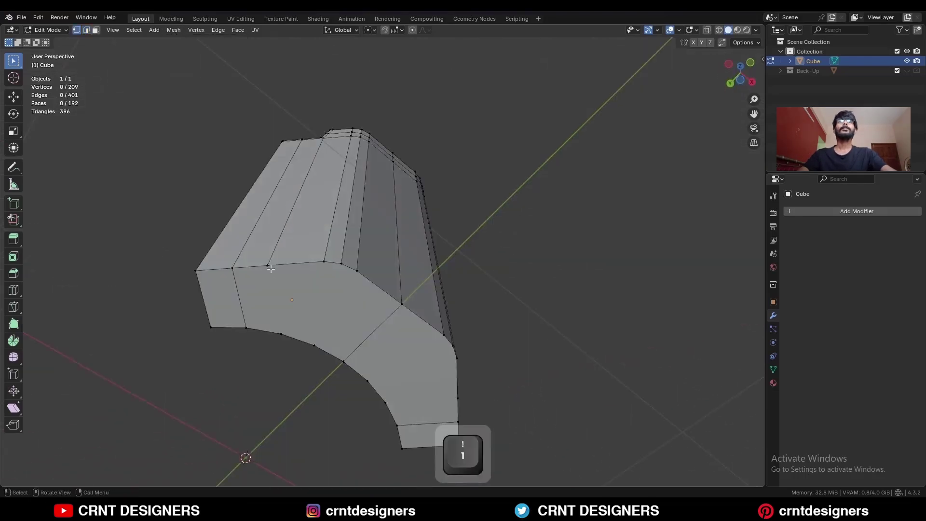
pyautogui.click(270, 269)
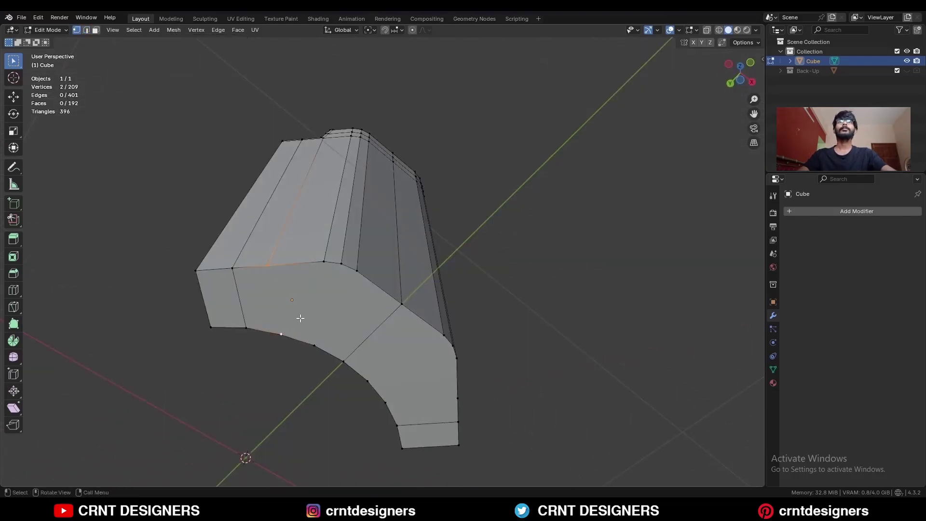
pyautogui.press('j')
# - Inset all bottom faces by 0.02635 m with Boundary off, and inset them a second time by about 0.015 m
pyautogui.moveTo(329, 335); pyautogui.dragTo(343, 325, button='middle')
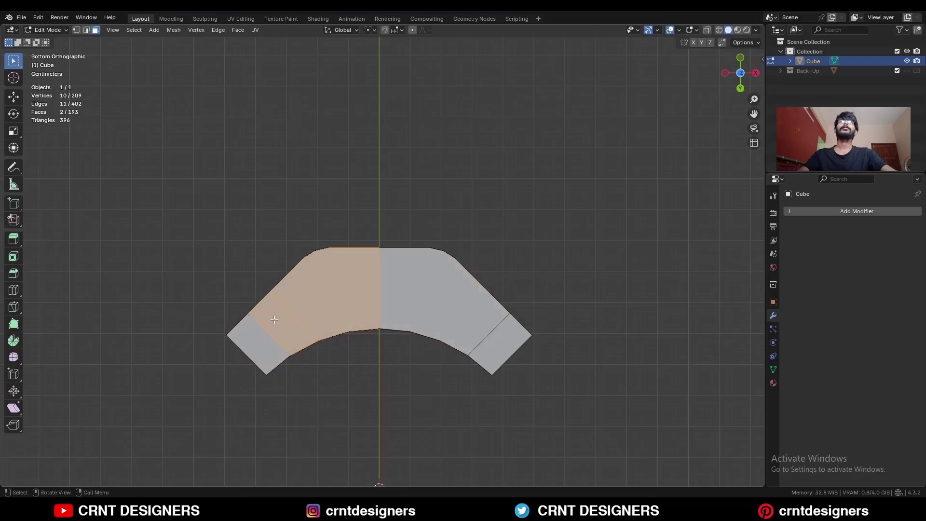
pyautogui.keyDown('shift'); pyautogui.moveTo(262, 339); pyautogui.dragTo(250, 354); pyautogui.keyUp('shift')
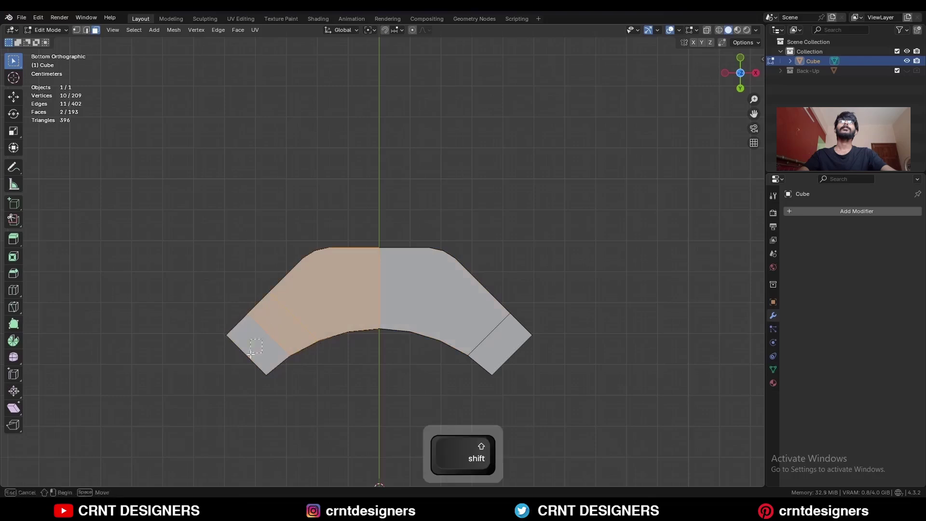
pyautogui.keyDown('shift'); pyautogui.click(470, 322); pyautogui.keyUp('shift')
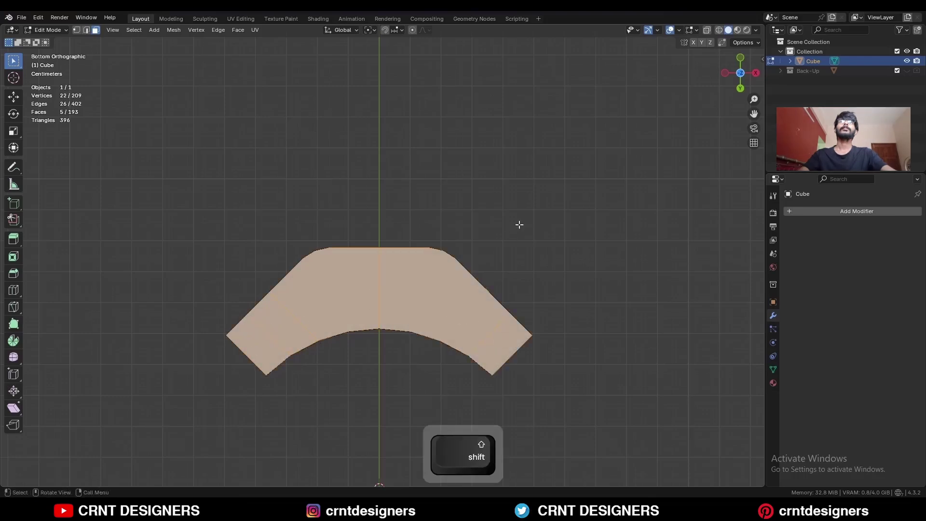
pyautogui.press('i')
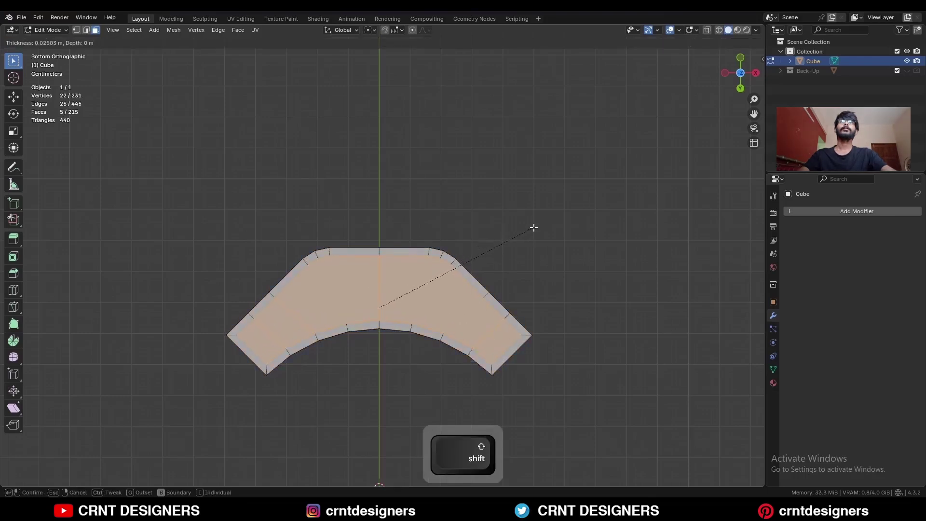
pyautogui.press('b')
pyautogui.click(536, 231)
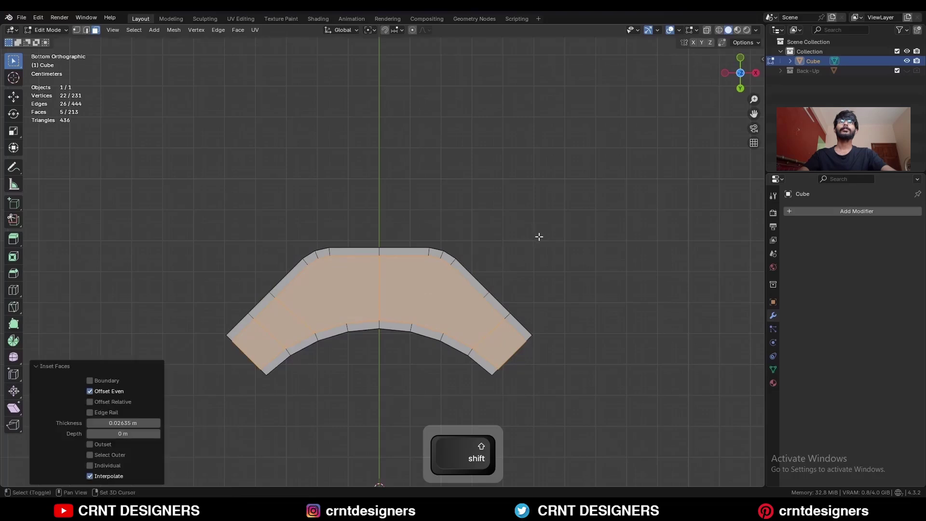
pyautogui.press('i')
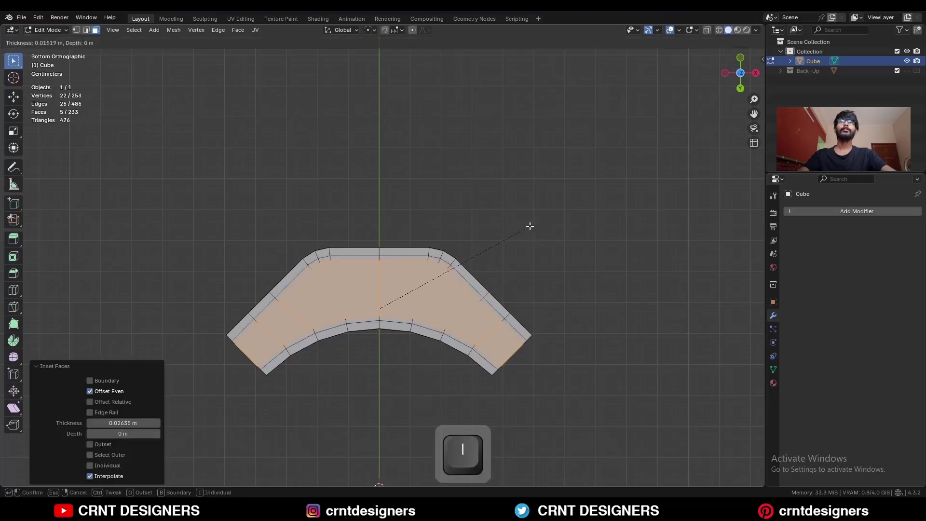
pyautogui.click(528, 227)
# - Merge the inner inset's three vertices at one rounded bottom corner and dissolve the leftover edge there
pyautogui.press('1')
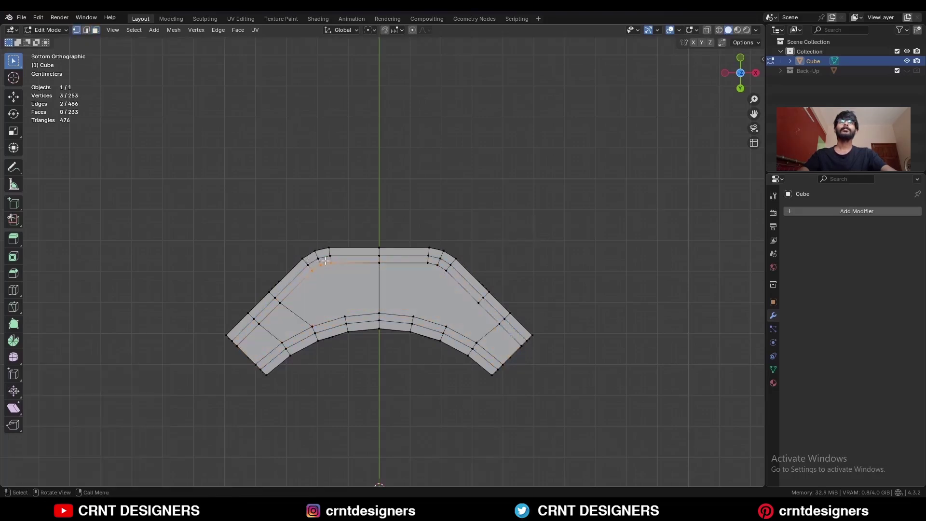
pyautogui.press('m')
pyautogui.click(330, 256)
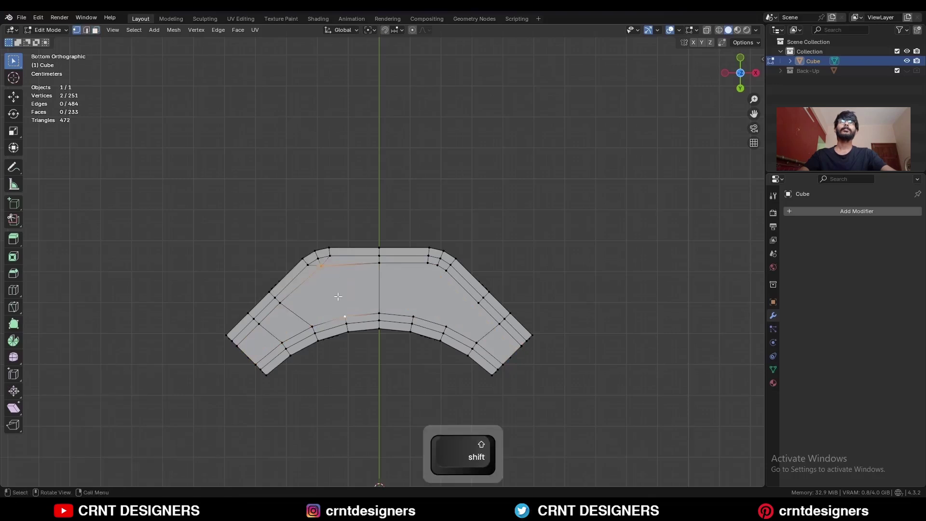
pyautogui.hotkey('ctrl', 'x')
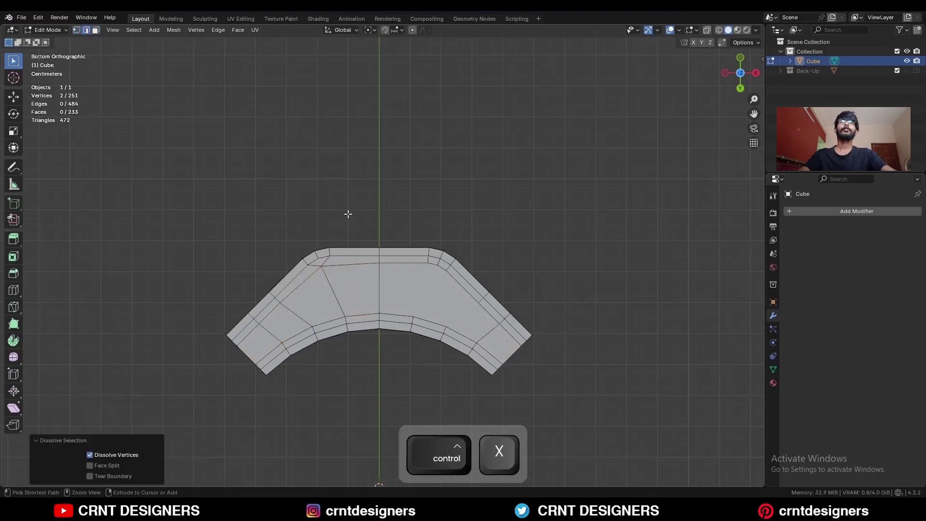
# - Add a supporting loop cut around the outer walls and slide it close to the bottom edge
pyautogui.moveTo(355, 227); pyautogui.dragTo(338, 246, button='middle')
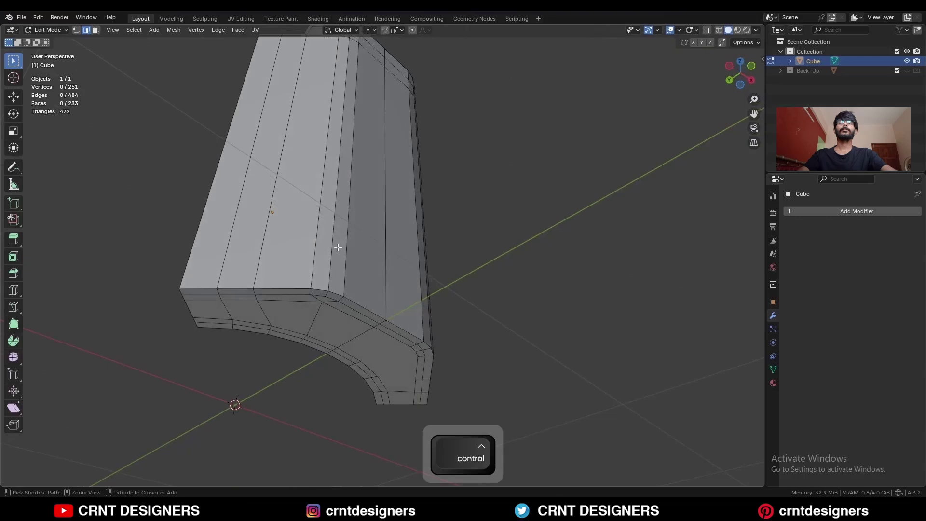
pyautogui.hotkey('ctrl', 'r')
pyautogui.click(338, 247)
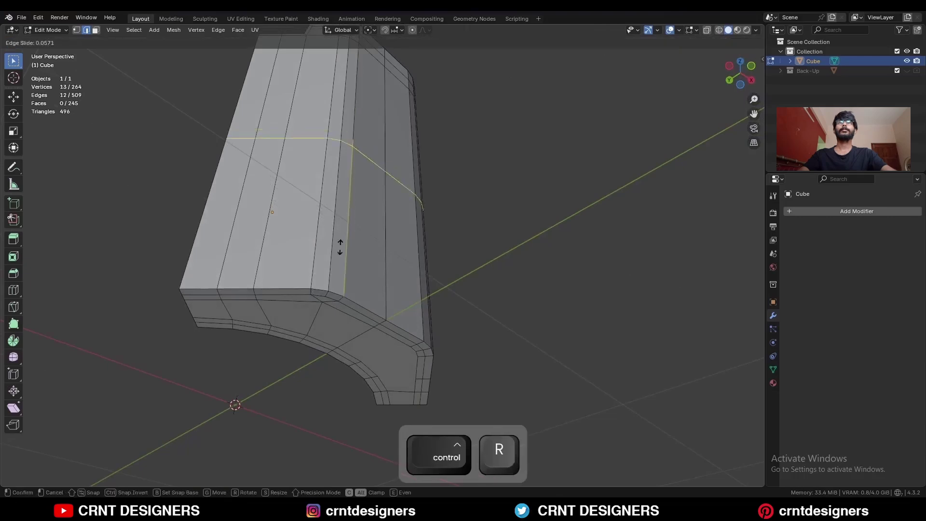
pyautogui.click(343, 360)
# - Add five evenly spaced horizontal loop cuts around the outer walls between the slot-floor line and the bottom support loop
pyautogui.moveTo(343, 330); pyautogui.dragTo(397, 327, button='middle')
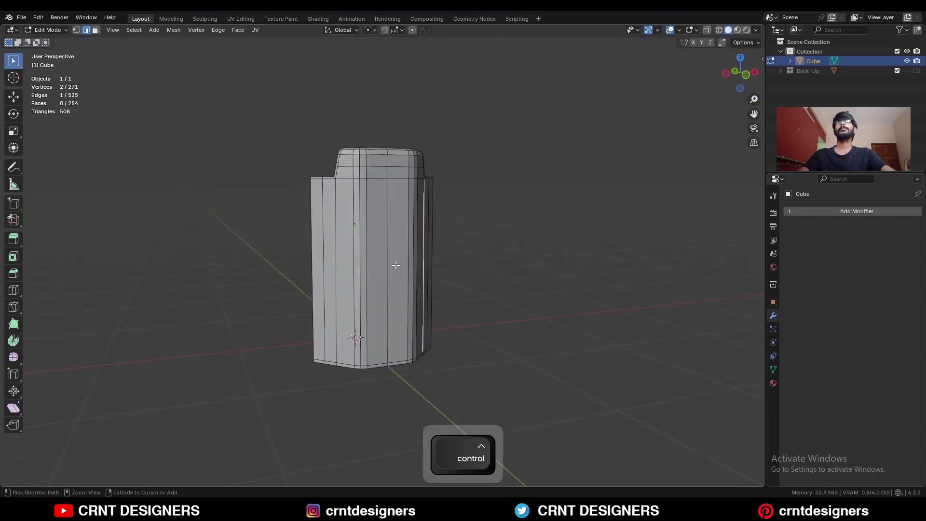
pyautogui.hotkey('ctrl', 'r')
pyautogui.click(377, 246)
pyautogui.rightClick(376, 246)
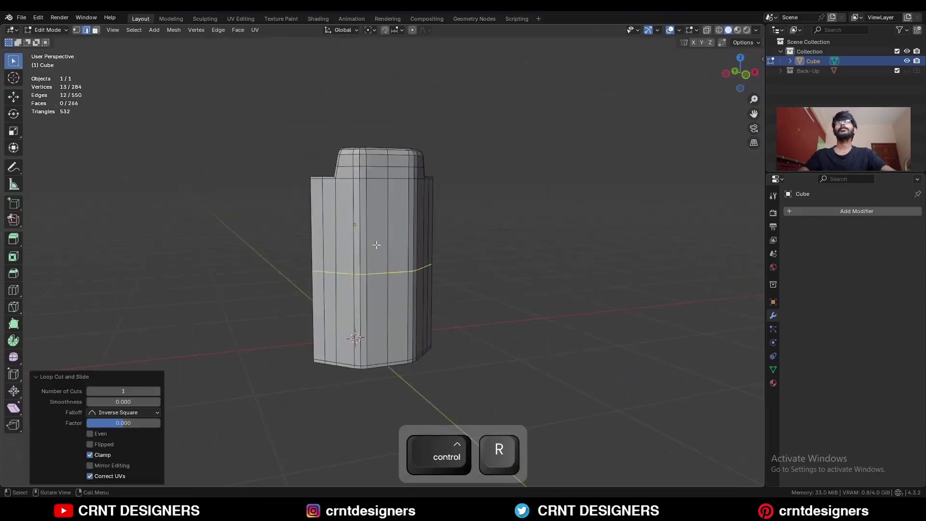
pyautogui.moveTo(133, 391); pyautogui.dragTo(141, 392)
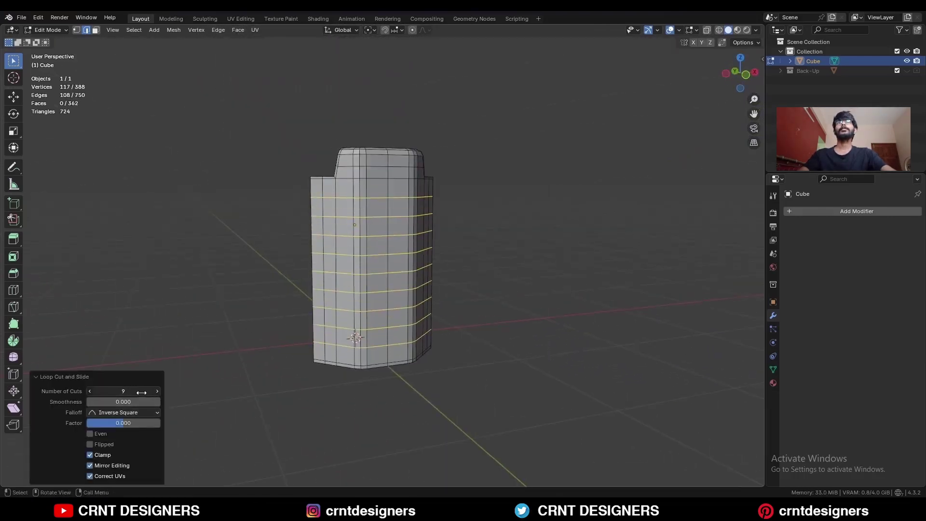
pyautogui.click(90, 392)
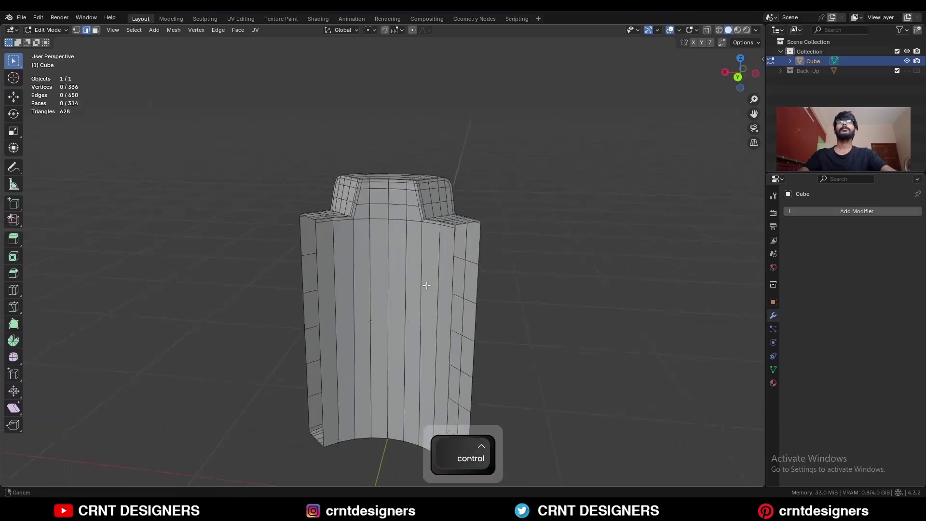
# - Add five evenly spaced horizontal loop cuts across the curved inner bore wall
pyautogui.keyDown('ctrl'); pyautogui.moveTo(426, 285); pyautogui.dragTo(413, 275, button='middle'); pyautogui.keyUp('ctrl')
pyautogui.hotkey('ctrl', 'r')
pyautogui.click(413, 275)
pyautogui.rightClick(413, 276)
pyautogui.click(139, 389)
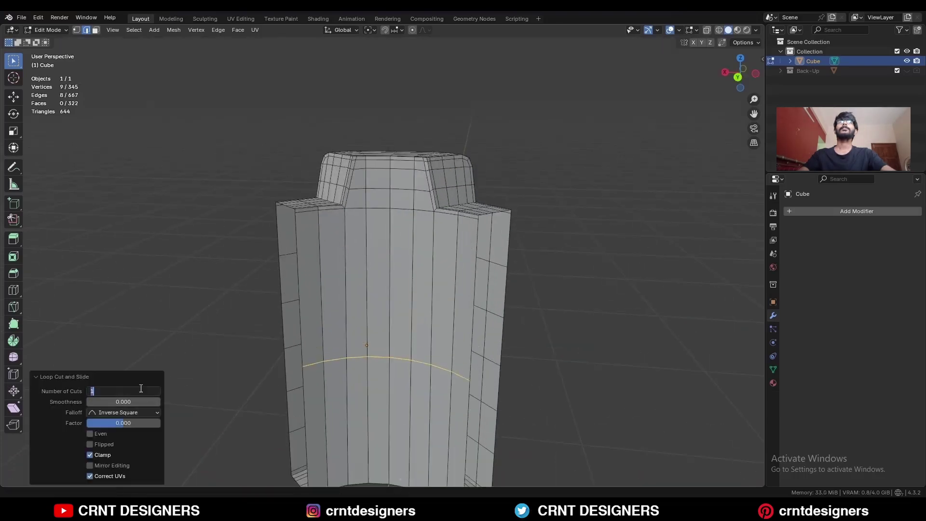
pyautogui.write('5')
pyautogui.press('Return')
pyautogui.click(593, 240)
# - Select the 12 central faces of the outer wall panel and inset them by about 0.05 m, then by 0.03186 m
pyautogui.moveTo(593, 240); pyautogui.dragTo(467, 213, button='middle')
pyautogui.moveTo(467, 213); pyautogui.dragTo(368, 193, button='middle')
pyautogui.press('3')
pyautogui.keyDown('shift'); pyautogui.moveTo(368, 161); pyautogui.dragTo(407, 384); pyautogui.keyUp('shift')
pyautogui.moveTo(377, 309)
pyautogui.mouseDown(button='middle')
pyautogui.moveTo(412, 324)
pyautogui.moveTo(377, 311)
pyautogui.mouseUp(button='middle')
pyautogui.keyDown('shift'); pyautogui.moveTo(399, 402); pyautogui.dragTo(371, 427); pyautogui.keyUp('shift')
pyautogui.moveTo(406, 333); pyautogui.dragTo(426, 309, button='middle')
pyautogui.press('i')
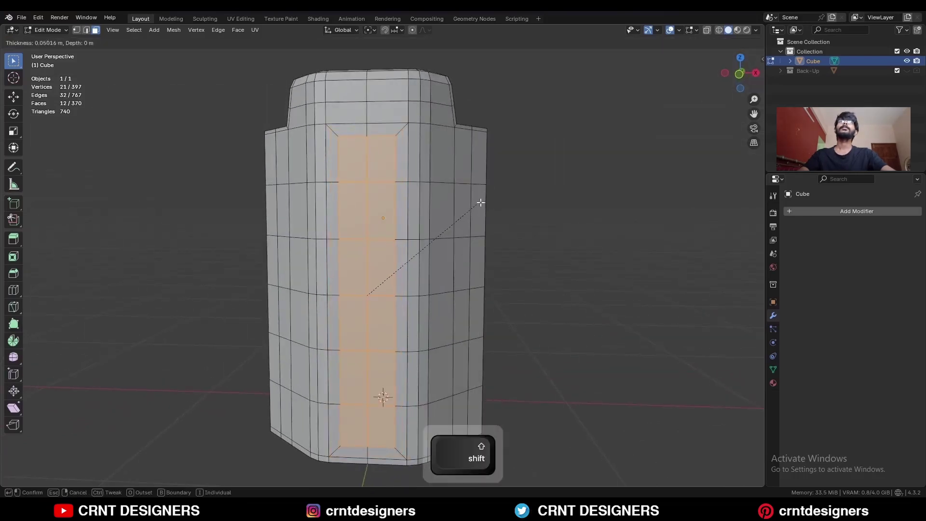
pyautogui.click(498, 205)
pyautogui.press('i')
pyautogui.click(485, 207)
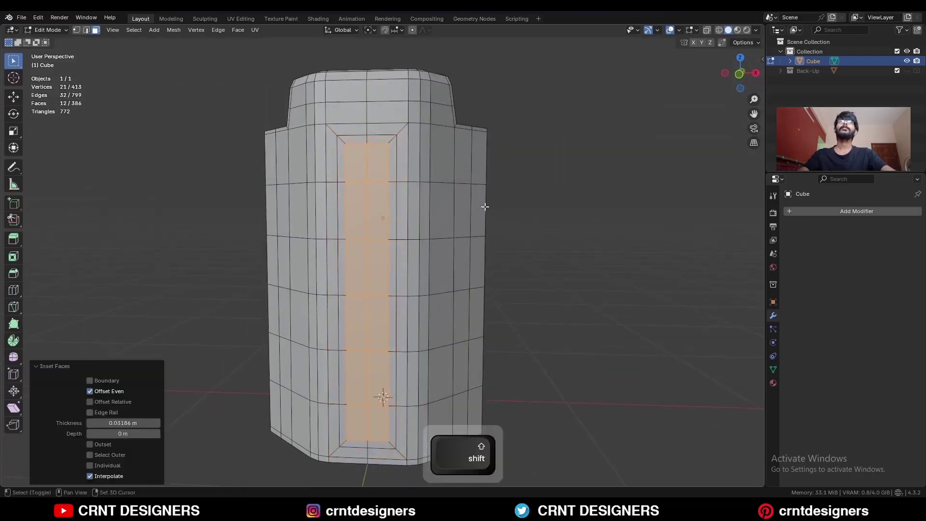
# - Push the inset panel faces inward by about 0.0155 m with Shrink/Fatten and inset the recess floor once more
pyautogui.hotkey('alt', 's')
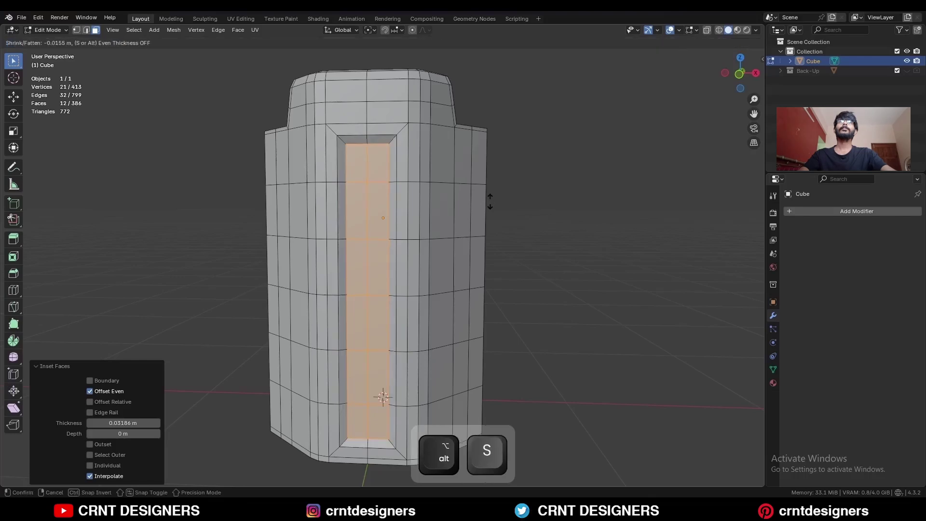
pyautogui.click(489, 199)
pyautogui.moveTo(478, 214)
pyautogui.mouseDown(button='middle')
pyautogui.moveTo(498, 240)
pyautogui.moveTo(488, 215)
pyautogui.mouseUp(button='middle')
pyautogui.press('i')
pyautogui.click(508, 216)
# - Add a level 2 Subdivision modifier to the object and shade it smooth
pyautogui.press('Tab')
pyautogui.hotkey('ctrl', '2')
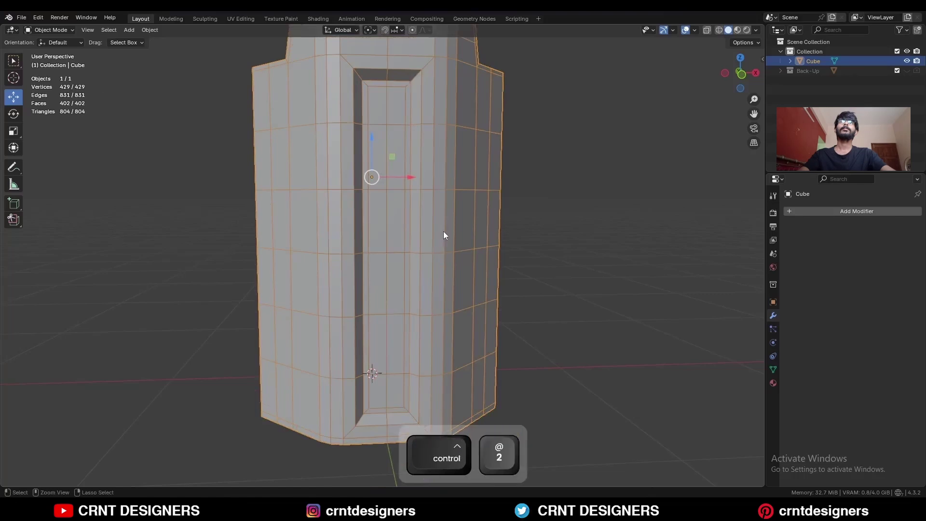
pyautogui.rightClick(440, 152)
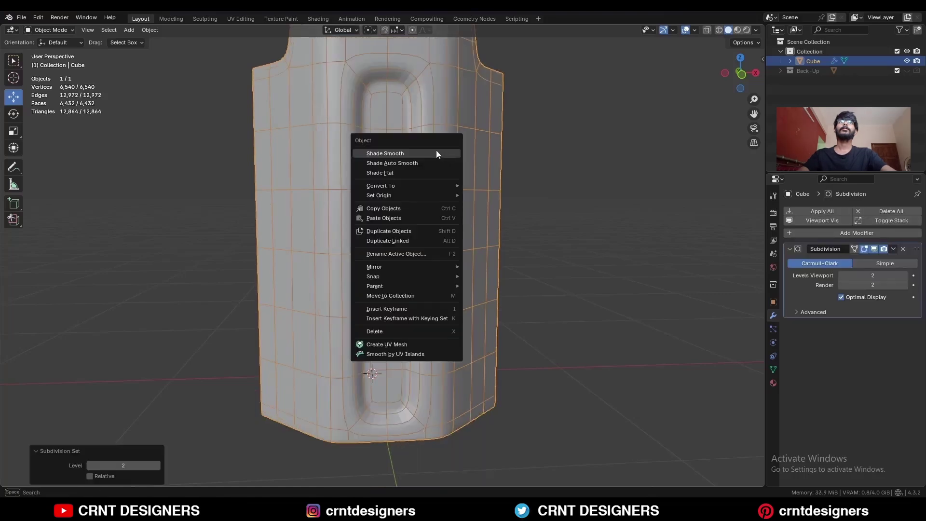
pyautogui.click(436, 154)
pyautogui.moveTo(444, 169); pyautogui.dragTo(449, 233, button='middle')
# - Turn off the Subdivision modifier's display in Edit Mode
pyautogui.press('Tab')
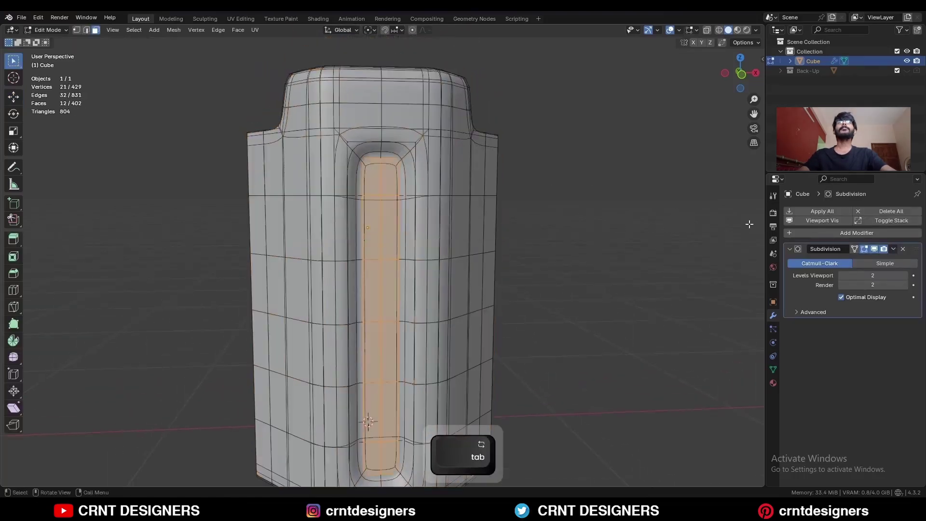
pyautogui.click(861, 248)
pyautogui.keyDown('shift'); pyautogui.moveTo(386, 193); pyautogui.dragTo(386, 260, button='middle'); pyautogui.keyUp('shift')
pyautogui.scroll(3, 382, 205)
pyautogui.press('2')
# - Select the diagonal edges at the recess corners and bevel them
pyautogui.keyDown('alt'); pyautogui.click(330, 190); pyautogui.keyUp('alt')
pyautogui.hotkey('ctrl', 'x')
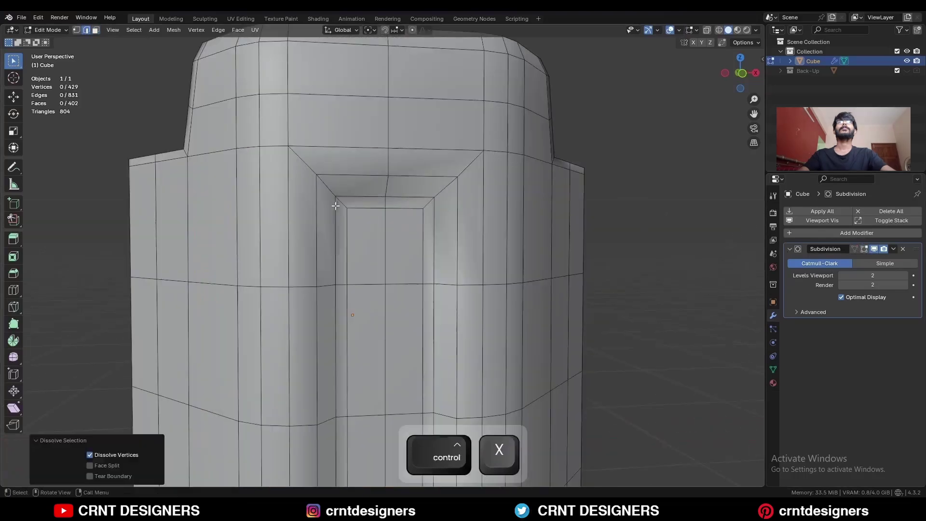
pyautogui.hotkey('ctrl', 'z')
pyautogui.keyDown('alt'); pyautogui.keyDown('shift'); pyautogui.click(434, 186); pyautogui.keyUp('shift'); pyautogui.keyUp('alt')
pyautogui.scroll(-5, 434, 186)
pyautogui.moveTo(424, 217); pyautogui.dragTo(446, 245, button='middle')
pyautogui.hotkey('ctrl', 'b')
pyautogui.click(442, 244)
pyautogui.click(123, 329)
pyautogui.moveTo(123, 329); pyautogui.dragTo(101, 327)
pyautogui.click(534, 231)
# - Merge the cluster of bevel vertices at the recess's upper outer corner into a single vertex
pyautogui.press('Tab')
pyautogui.keyDown('shift'); pyautogui.moveTo(457, 235); pyautogui.dragTo(458, 305, button='middle'); pyautogui.keyUp('shift')
pyautogui.keyDown('ctrl'); pyautogui.moveTo(458, 304); pyautogui.dragTo(458, 238, button='middle'); pyautogui.keyUp('ctrl')
pyautogui.press('Tab')
pyautogui.keyDown('shift'); pyautogui.moveTo(471, 159); pyautogui.dragTo(469, 202, button='middle'); pyautogui.keyUp('shift')
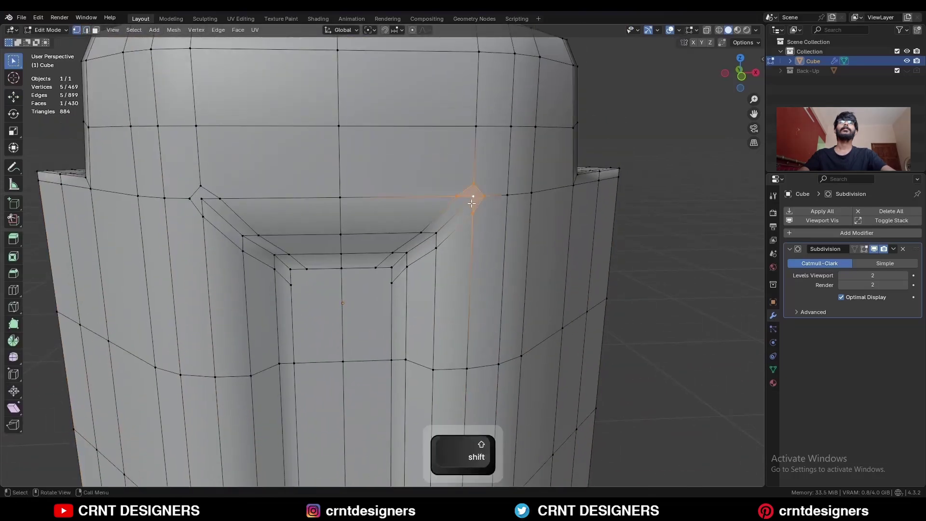
pyautogui.press('m')
pyautogui.click(455, 245)
# - Merge the bevel vertices at the recess's lower-left outer corner into a single vertex
pyautogui.press('Tab')
pyautogui.moveTo(482, 227); pyautogui.dragTo(512, 198, button='middle')
pyautogui.hotkey('alt', 'shift', 'z')
pyautogui.keyDown('ctrl'); pyautogui.moveTo(520, 149); pyautogui.dragTo(366, 144, button='middle'); pyautogui.keyUp('ctrl')
pyautogui.hotkey('alt', 'shift', 'z')
pyautogui.press('Tab')
pyautogui.keyDown('shift'); pyautogui.moveTo(318, 343); pyautogui.dragTo(343, 268, button='middle'); pyautogui.keyUp('shift')
pyautogui.keyDown('shift'); pyautogui.click(283, 335); pyautogui.keyUp('shift')
pyautogui.press('m')
pyautogui.click(305, 327)
# - Merge the bevel vertices at the recess's lower-right outer corner into a single vertex
pyautogui.keyDown('shift'); pyautogui.moveTo(605, 319); pyautogui.dragTo(482, 329, button='middle'); pyautogui.keyUp('shift')
pyautogui.click(484, 333)
pyautogui.keyDown('shift'); pyautogui.click(509, 314); pyautogui.keyUp('shift')
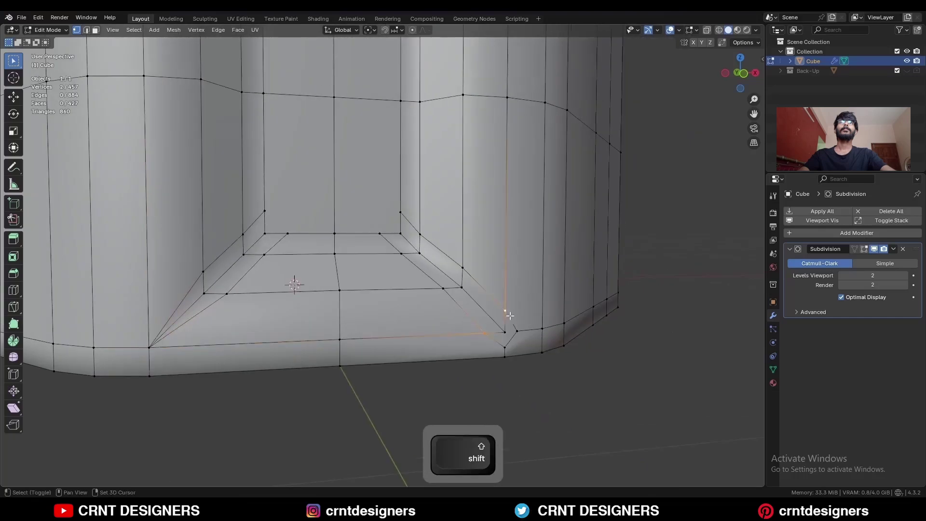
# - Bevel the edge loop around the recess rim by 0.01 m with 2 segments and a shape of 1.000
pyautogui.moveTo(505, 295); pyautogui.dragTo(468, 265, button='middle')
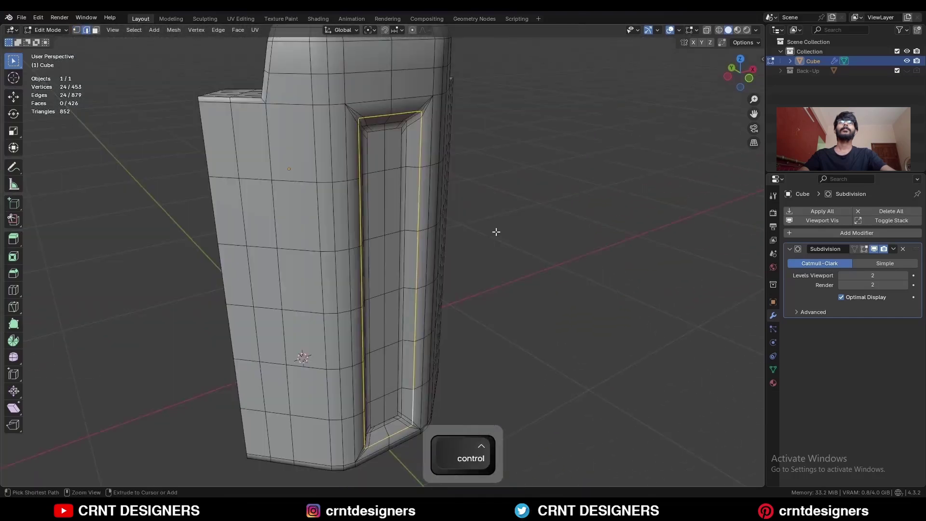
pyautogui.hotkey('ctrl', 'b')
pyautogui.click(513, 239)
# - Add a supporting loop cut around the recess side walls and slide it toward the recess floor
pyautogui.moveTo(513, 240); pyautogui.dragTo(436, 293, button='middle')
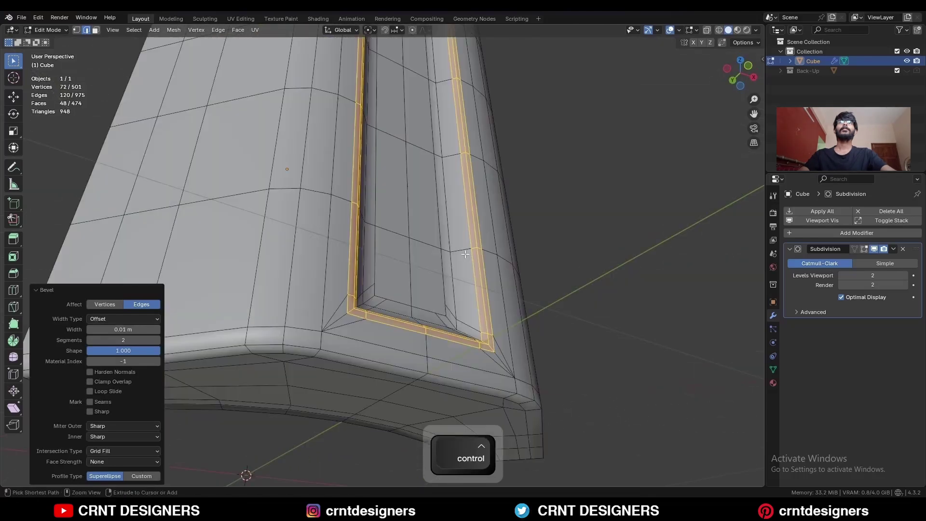
pyautogui.hotkey('ctrl', 'r')
pyautogui.click(457, 252)
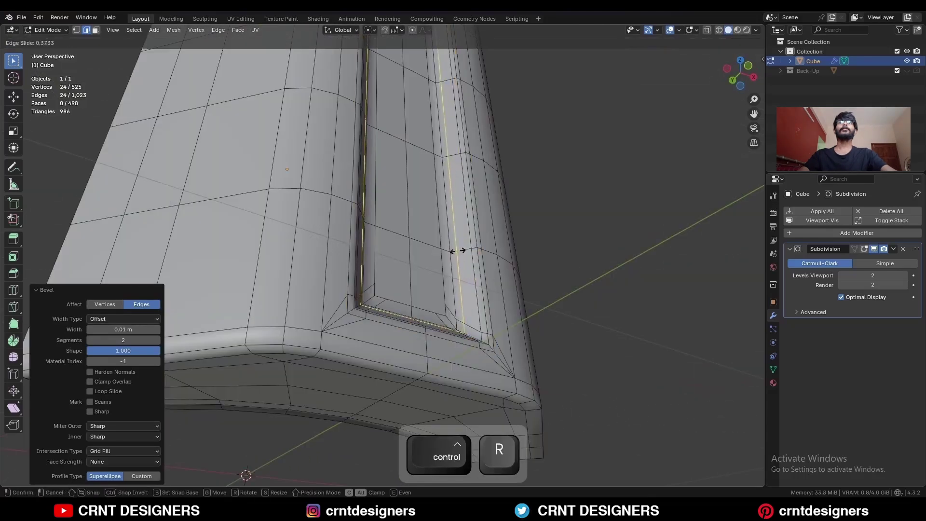
pyautogui.click(457, 251)
pyautogui.press('Tab')
# - Connect the facing vertices across the recess floor near its upper and lower ends
pyautogui.click(313, 255)
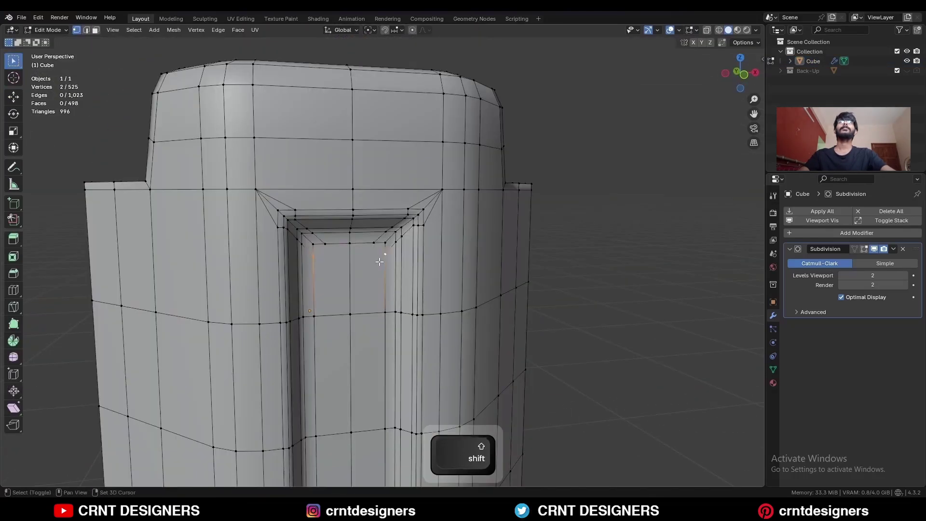
pyautogui.press('j')
pyautogui.moveTo(371, 264); pyautogui.dragTo(341, 334, button='middle')
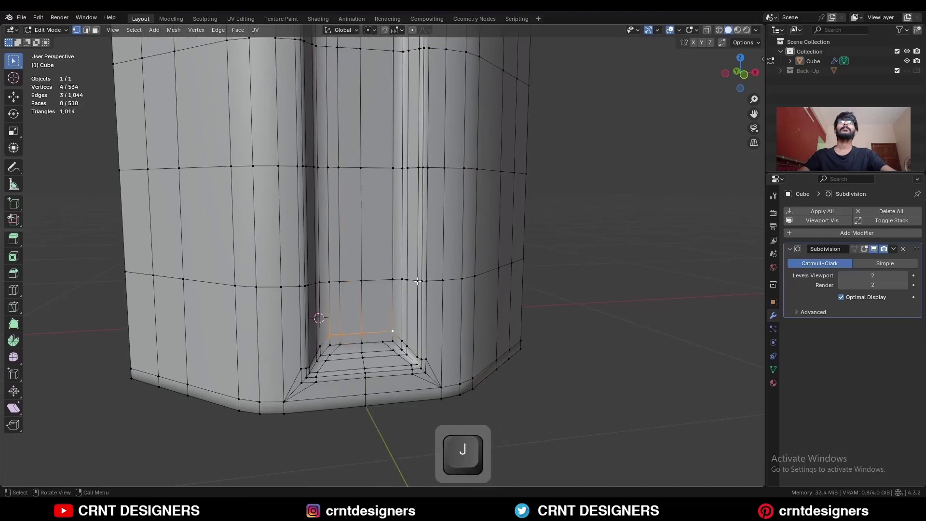
# - Symmetrize the entire mesh
pyautogui.press('a')
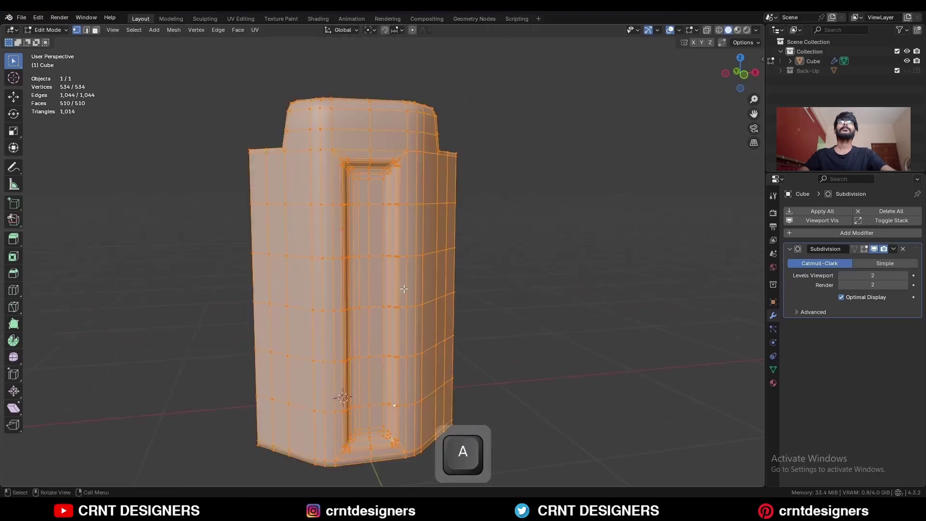
pyautogui.click(173, 30)
pyautogui.click(192, 170)
pyautogui.click(506, 260)
pyautogui.moveTo(507, 260); pyautogui.dragTo(472, 262, button='middle')
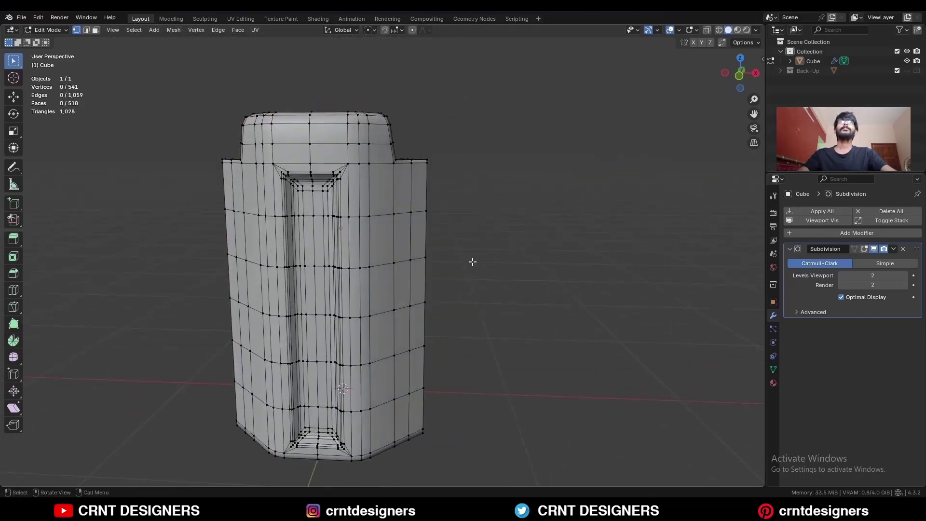
# - Dissolve the extra diagonal edges at the recess's upper outer corners
pyautogui.press('2')
pyautogui.scroll(5, 224, 82)
pyautogui.keyDown('shift'); pyautogui.click(395, 80); pyautogui.keyUp('shift')
pyautogui.hotkey('ctrl', 'x')
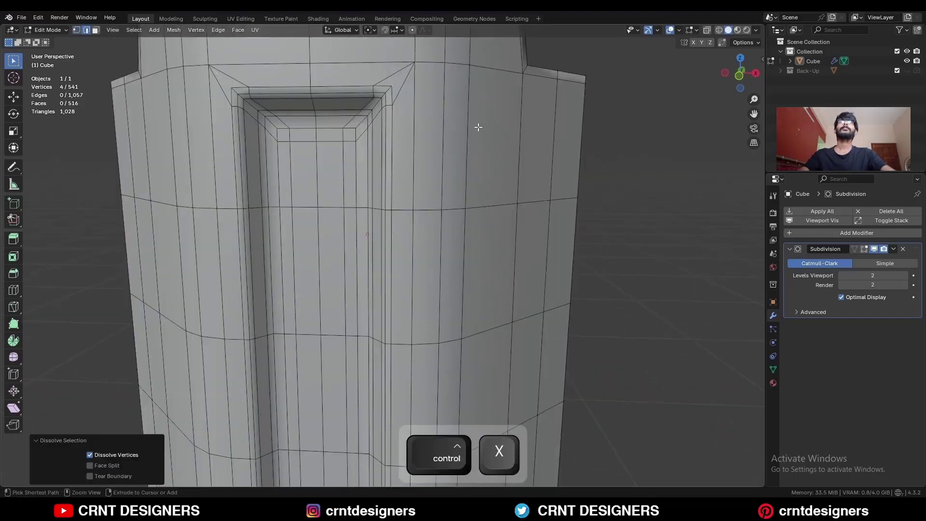
# - Rotate the segment by -45° about Z in the top view and apply its rotation
pyautogui.hotkey('ctrl', 'z')
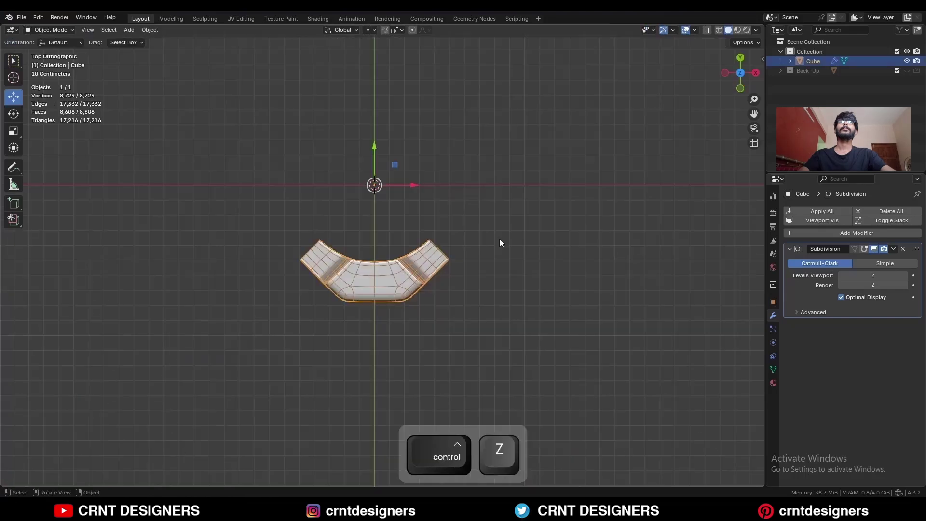
pyautogui.press('r')
pyautogui.keyDown('ctrl'); pyautogui.click(513, 137); pyautogui.keyUp('ctrl')
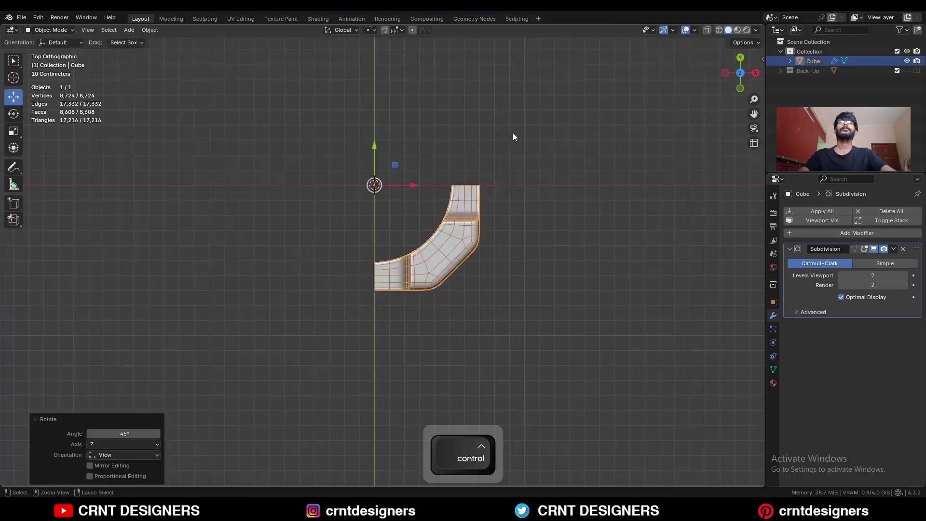
pyautogui.hotkey('ctrl', 'a')
pyautogui.click(498, 195)
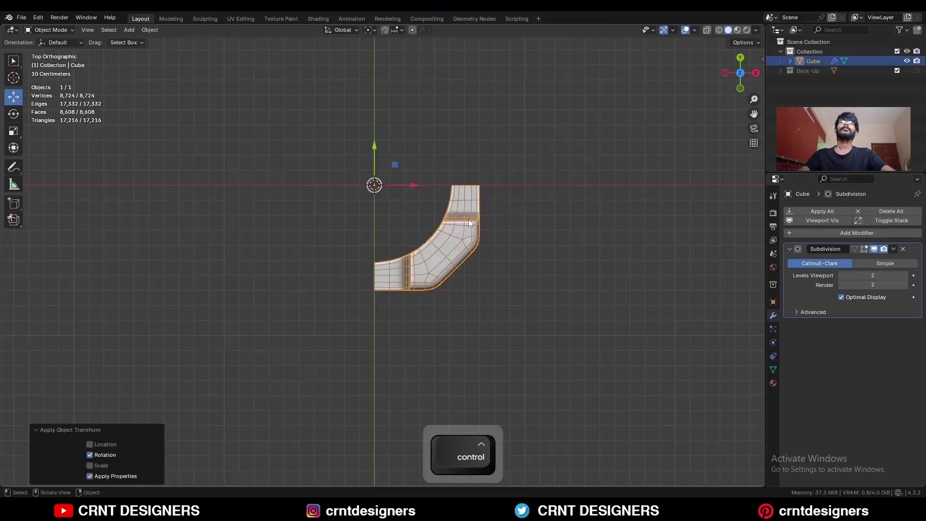
# - Symmetrize the whole quarter segment twice to complete the full octagonal body
pyautogui.press('Tab')
pyautogui.press('a')
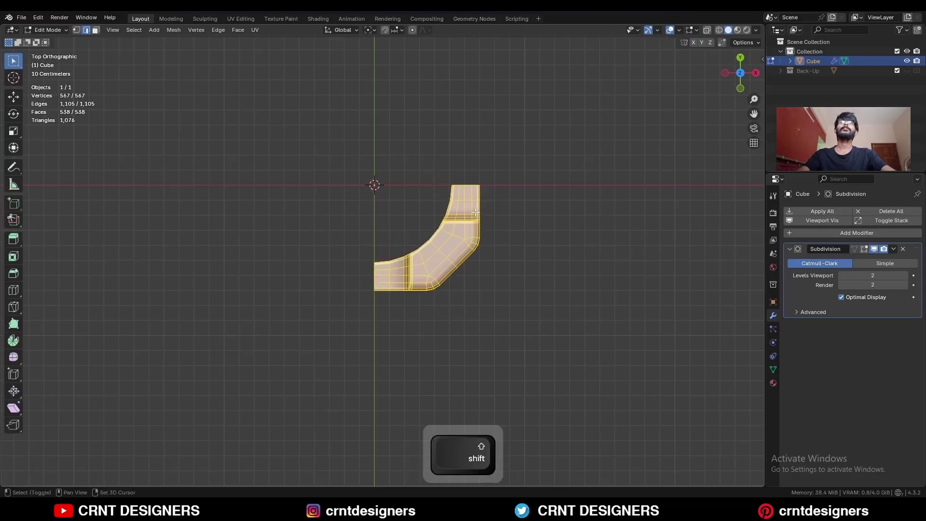
pyautogui.click(177, 30)
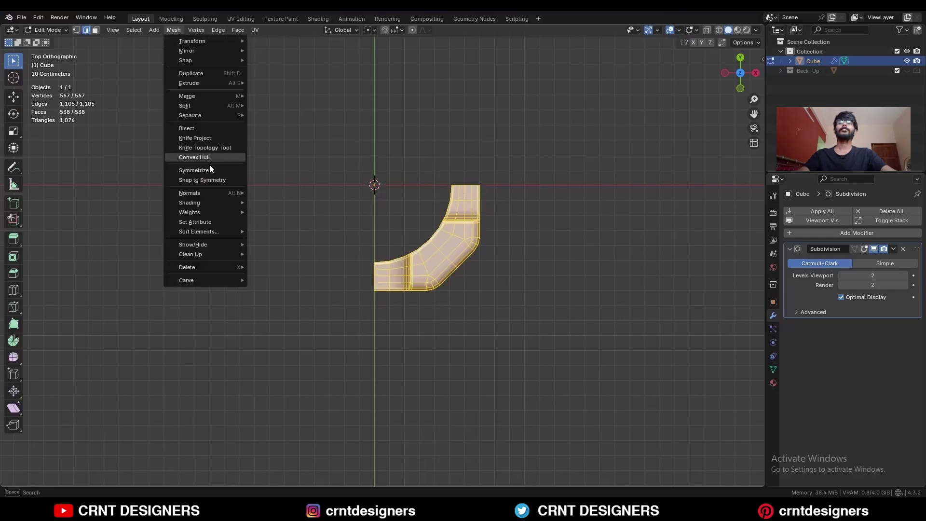
pyautogui.click(198, 170)
pyautogui.press('a')
pyautogui.click(173, 30)
pyautogui.click(198, 170)
# - Examine the smoothed full body in perspective and from the Y, Z and X axis views
pyautogui.press('Tab')
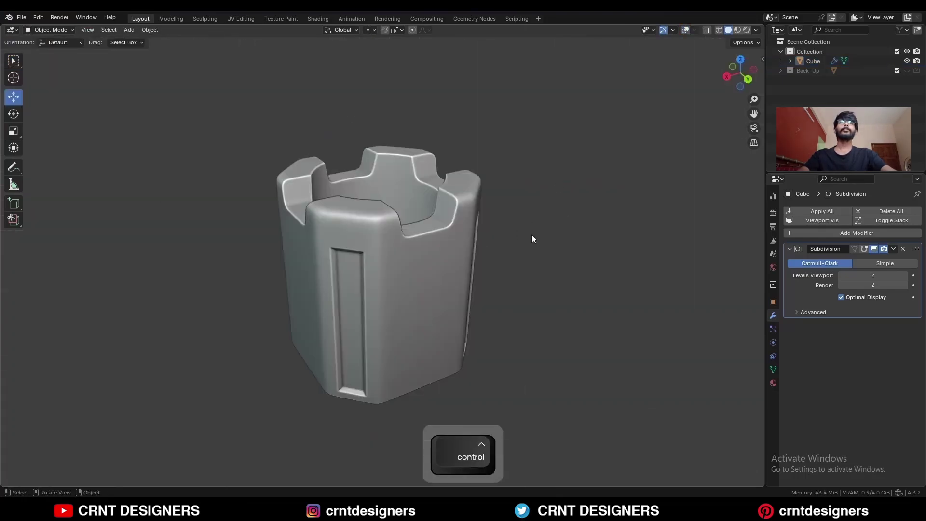
pyautogui.keyDown('ctrl'); pyautogui.moveTo(532, 235); pyautogui.dragTo(577, 196, button='middle'); pyautogui.keyUp('ctrl')
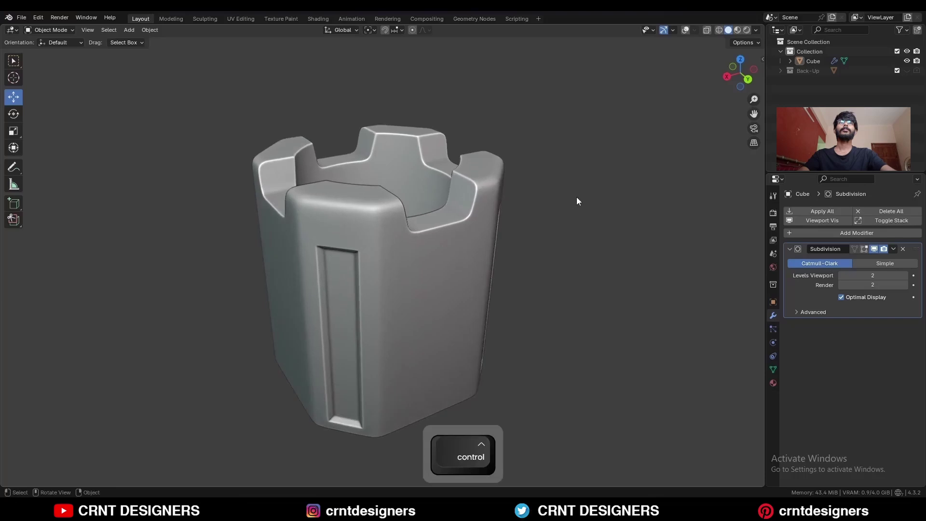
pyautogui.click(747, 78)
pyautogui.click(740, 59)
pyautogui.click(726, 73)
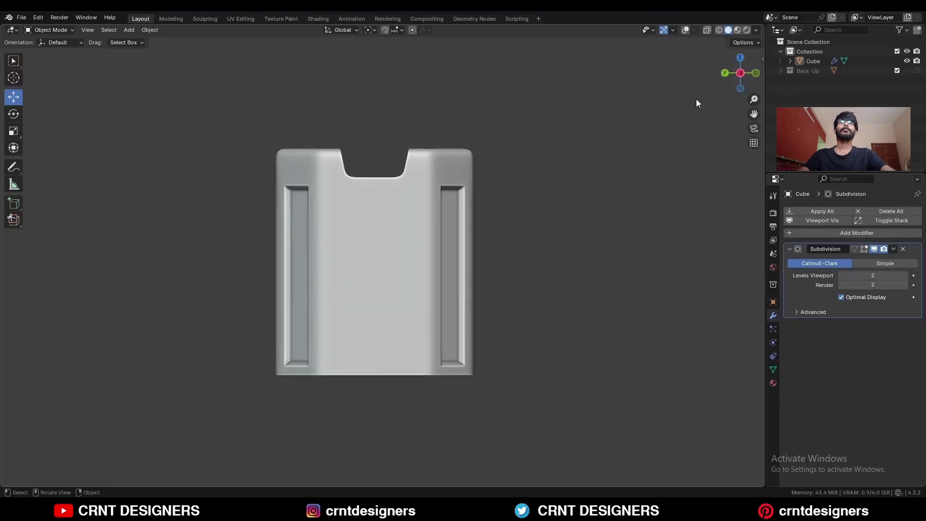